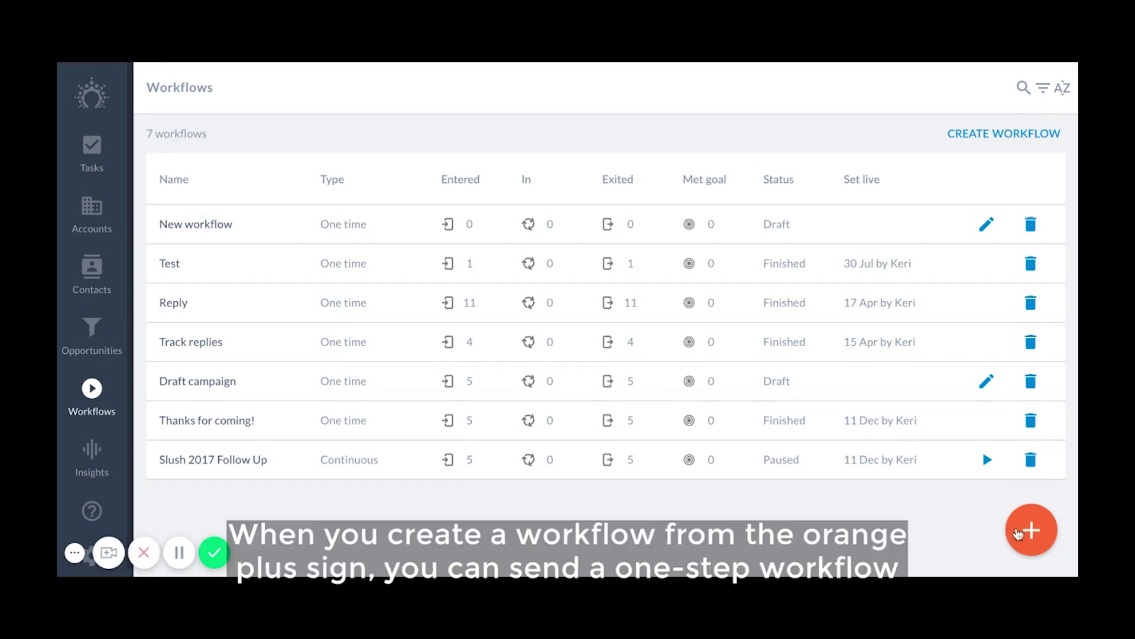
Start a new email workflow with the subject 'Hey, thanks for coming!'.
click(1018, 534)
click(1032, 471)
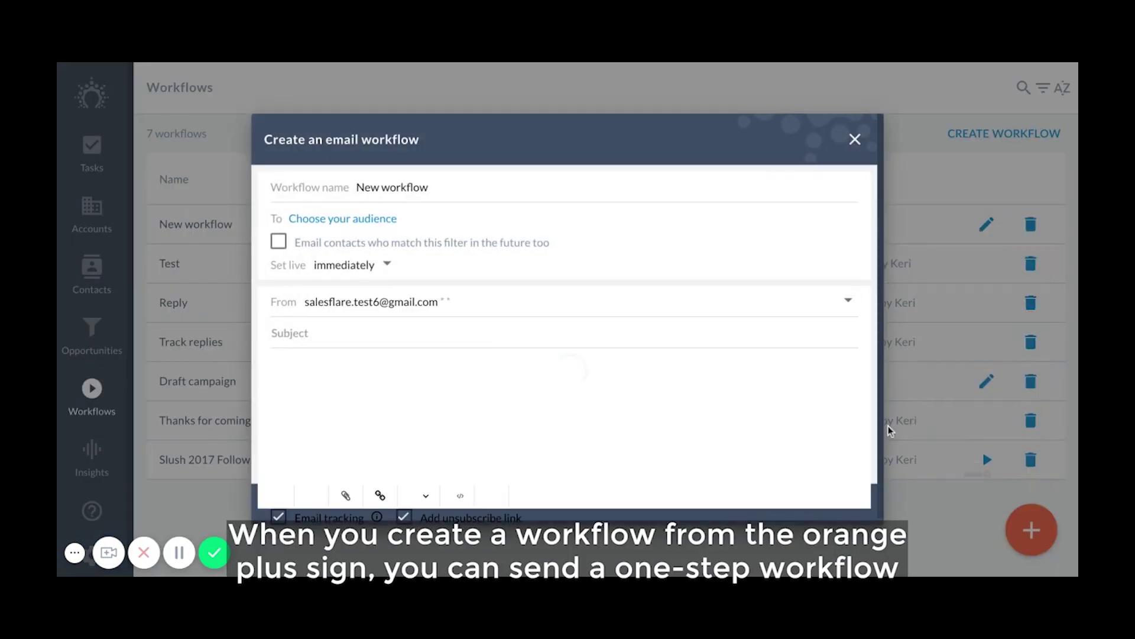
text(Hey, thanks for coming!)
Write the email body: a first-name merge greeting, a webinar thank-you, and a 'Best,' sign-off with the sender's name.
key(Tab)
text(Hi {{there)
key(End)
text(!)
key(Return)
text(Thanks for joining our sales webinar on how to work remotely last week. Don't for)
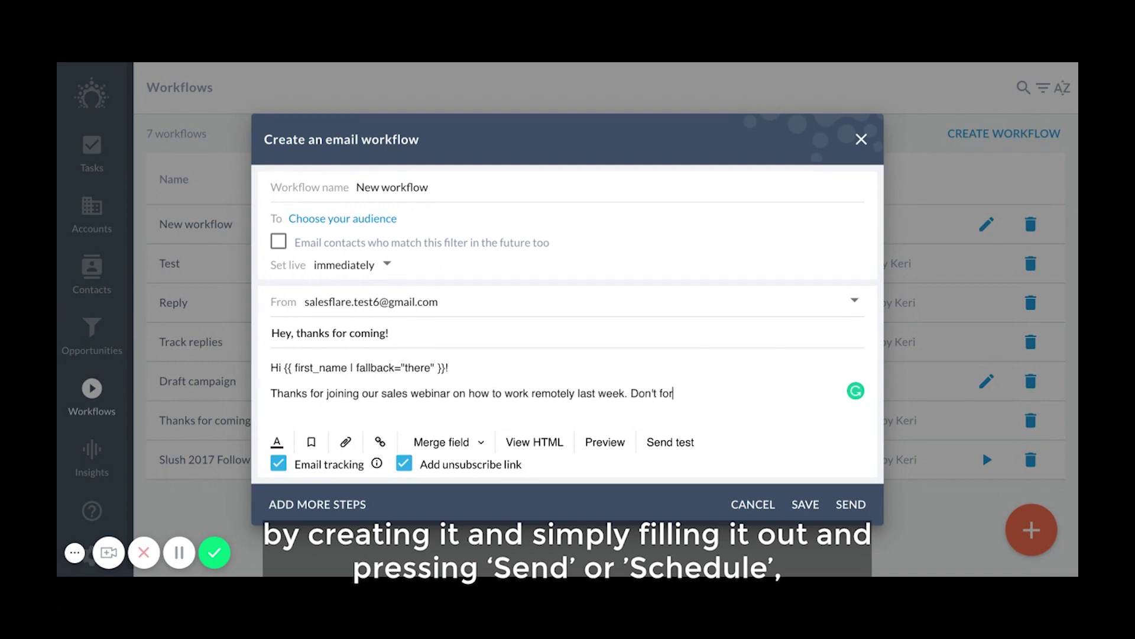
text(get you can rewatch it on our blog anytime. Are you still interested in a Salesflare trial?)
key(Return)
key(Return)
text(Best,)
key(Return)
text(Keri)
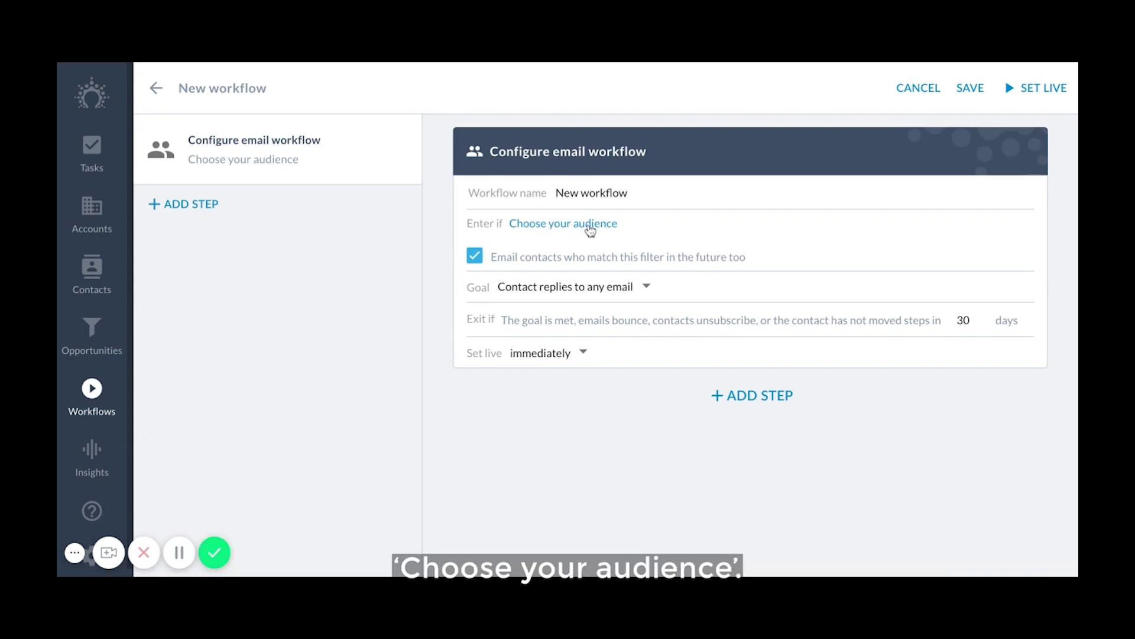
Filter the audience to contacts whose Opportunity Stage is Qualified.
click(590, 230)
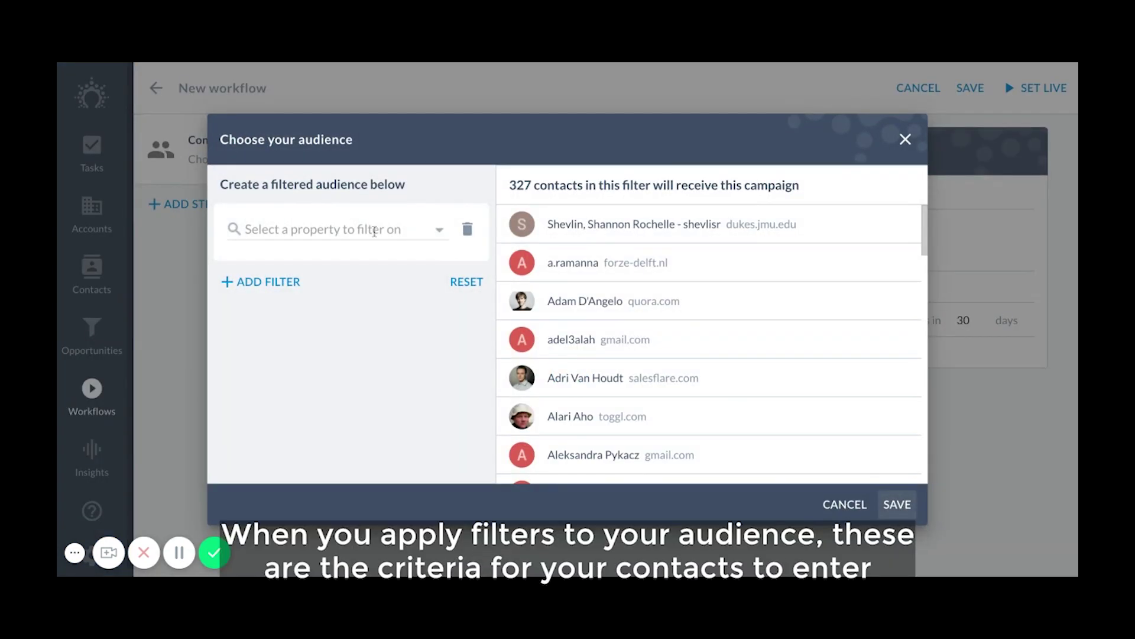
click(376, 231)
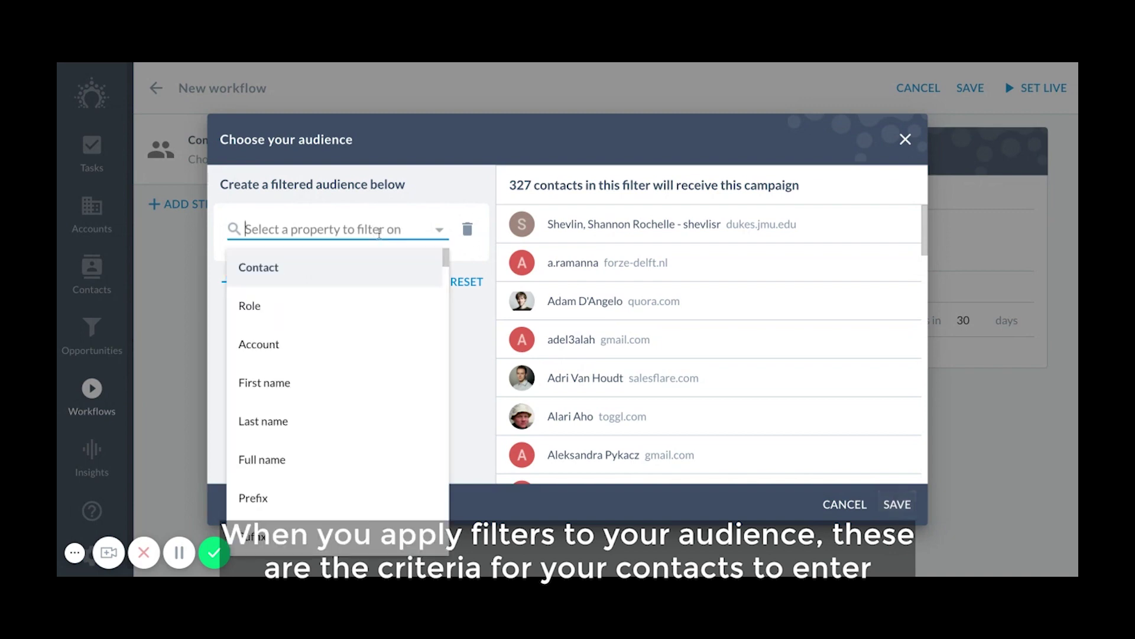
text(stage)
click(355, 306)
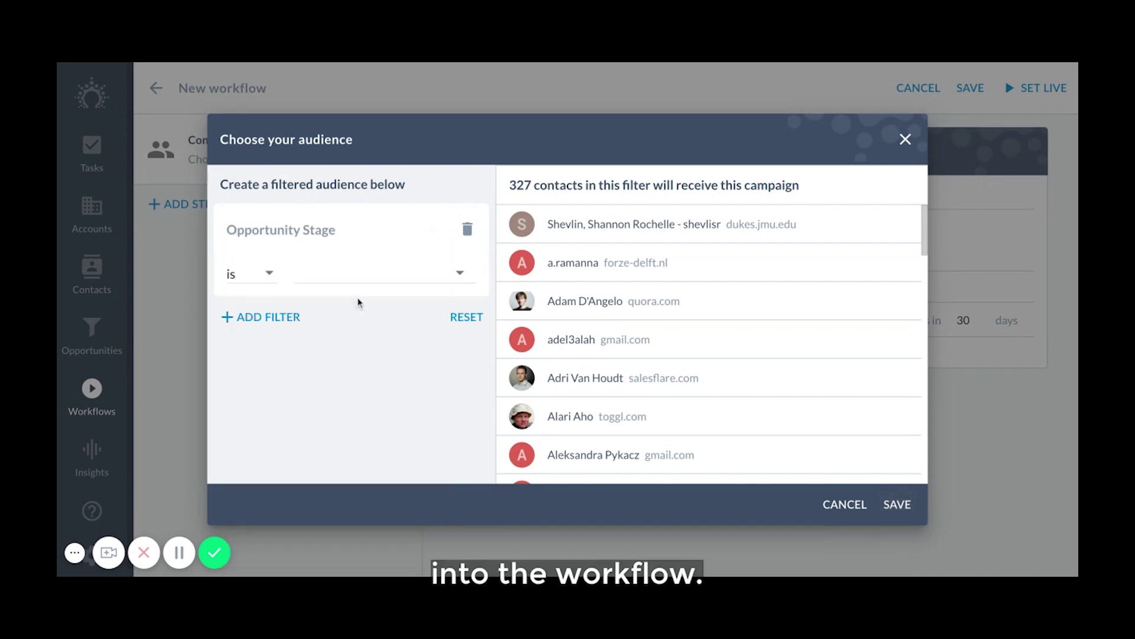
click(357, 274)
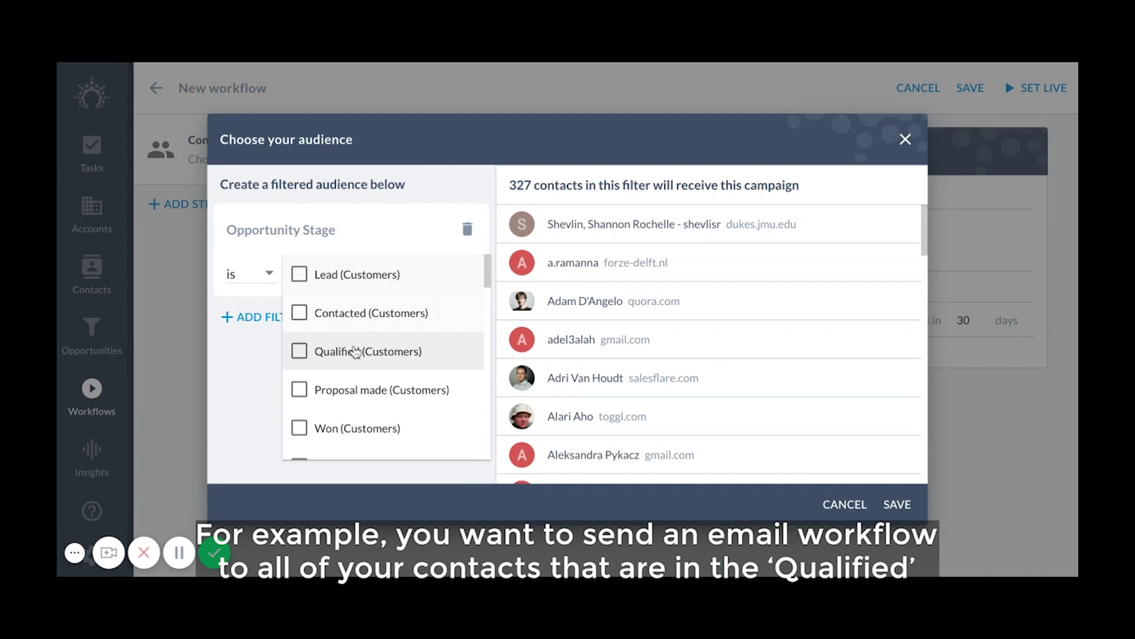
click(355, 352)
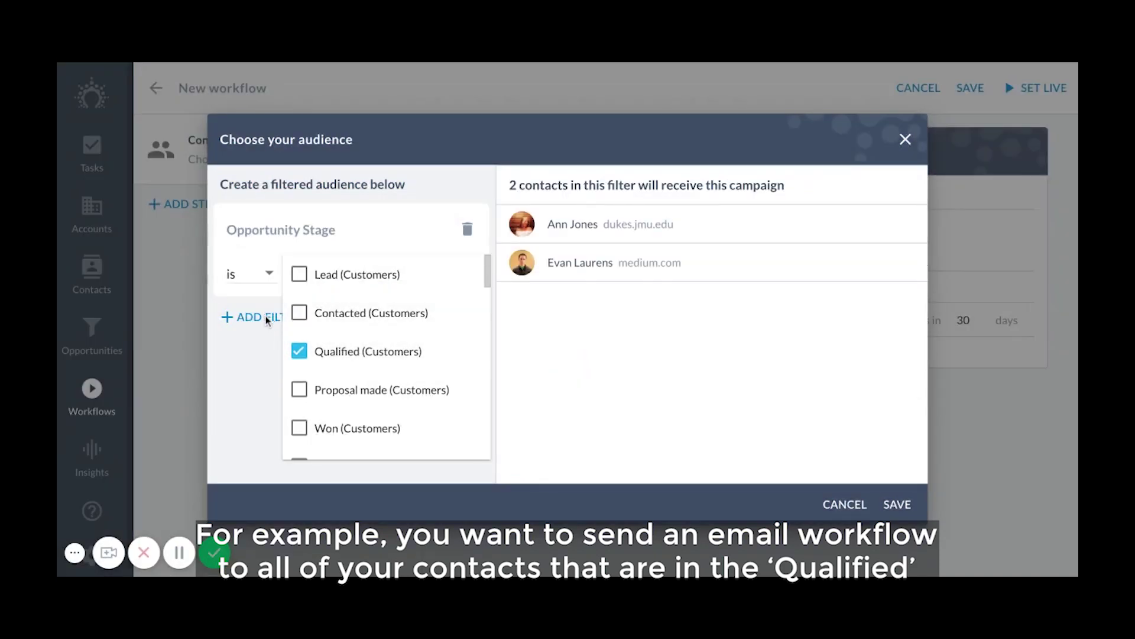
click(267, 320)
Add a second filter on the account's Last interaction date with 10 days.
click(267, 320)
click(391, 326)
text(lastin)
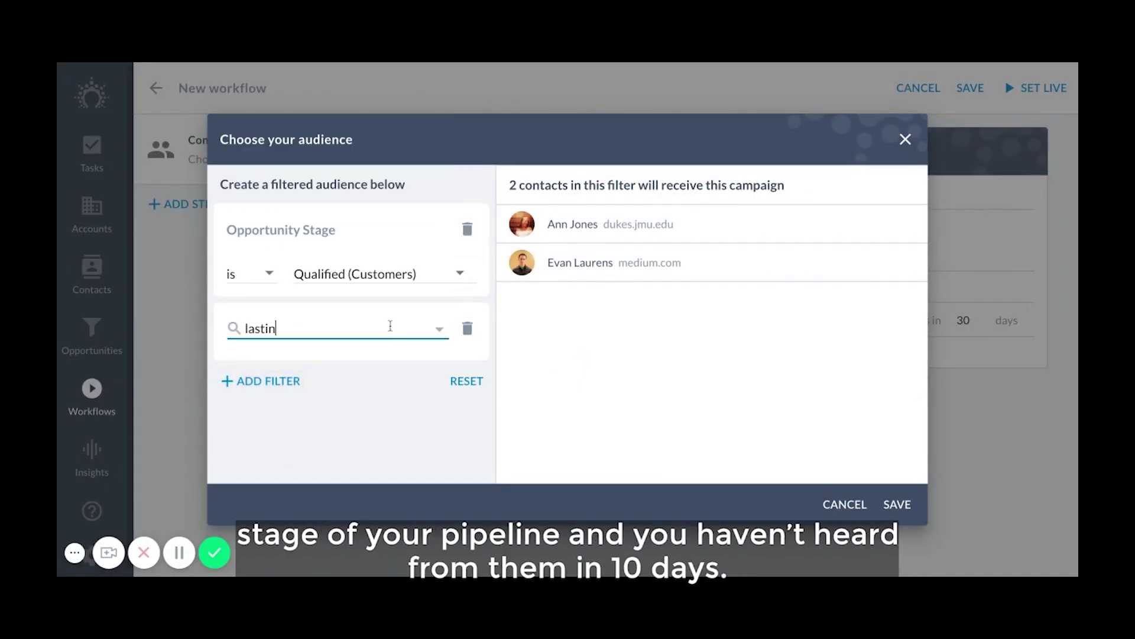
text(t)
click(354, 298)
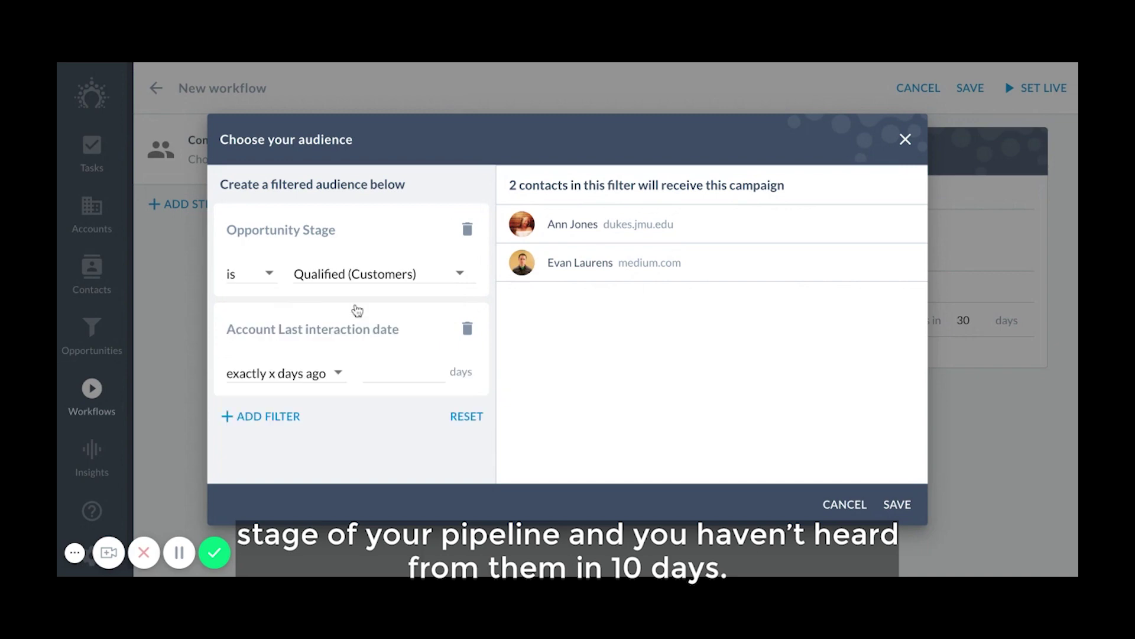
click(362, 371)
text(10)
click(326, 383)
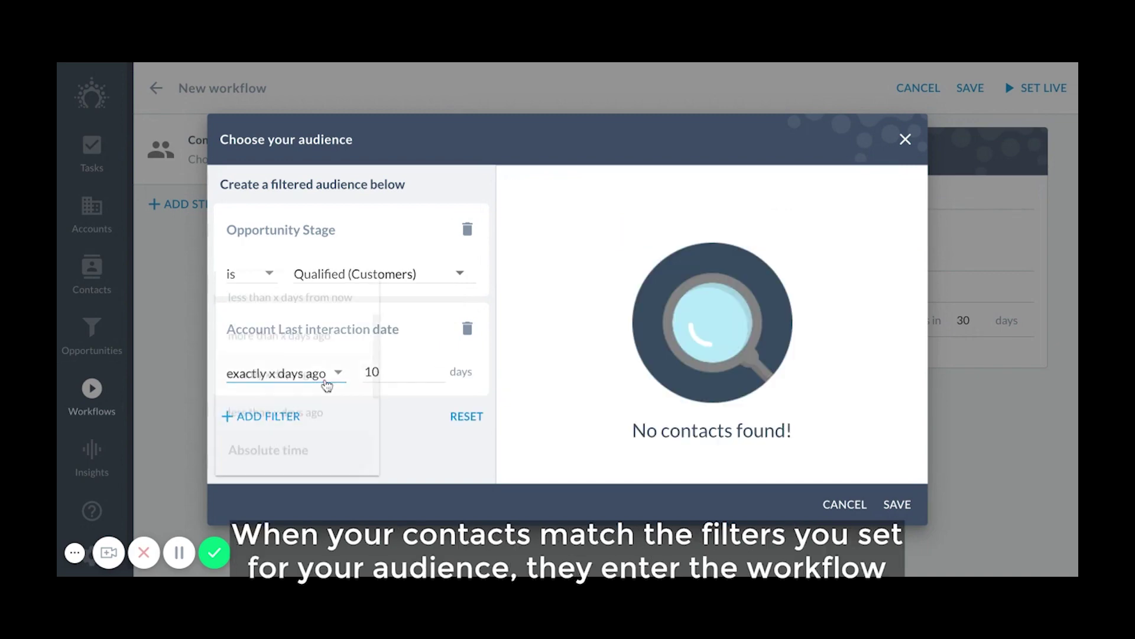
Set the last-interaction filter to more than 10 days ago.
click(320, 332)
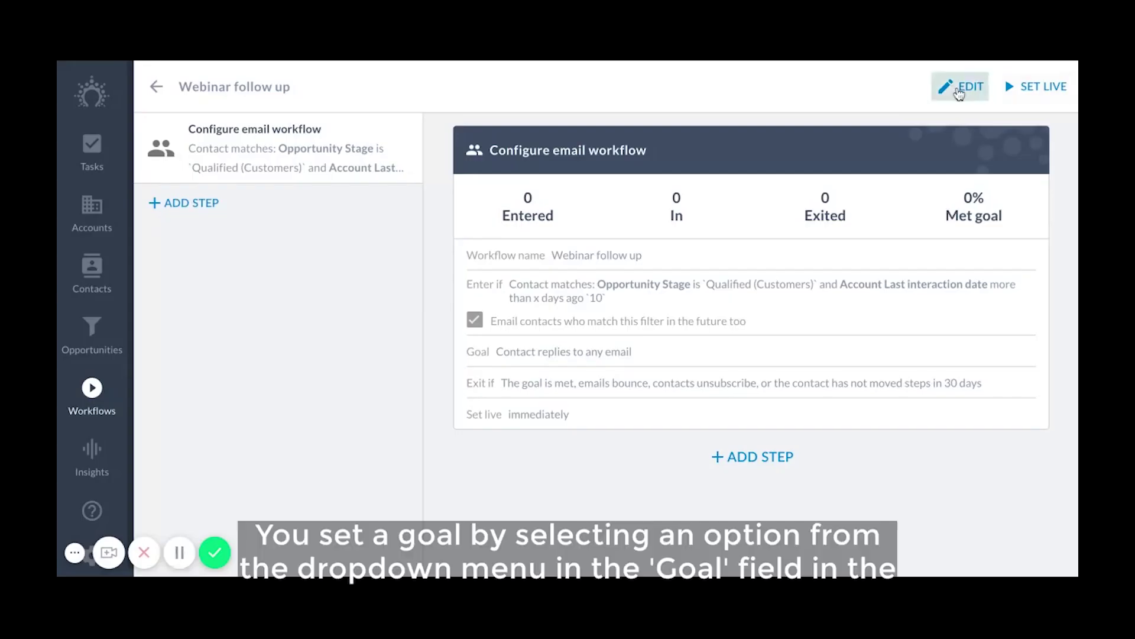
Put the workflow in edit mode and review the goal options, keeping 'Contact replies to any email'.
click(946, 84)
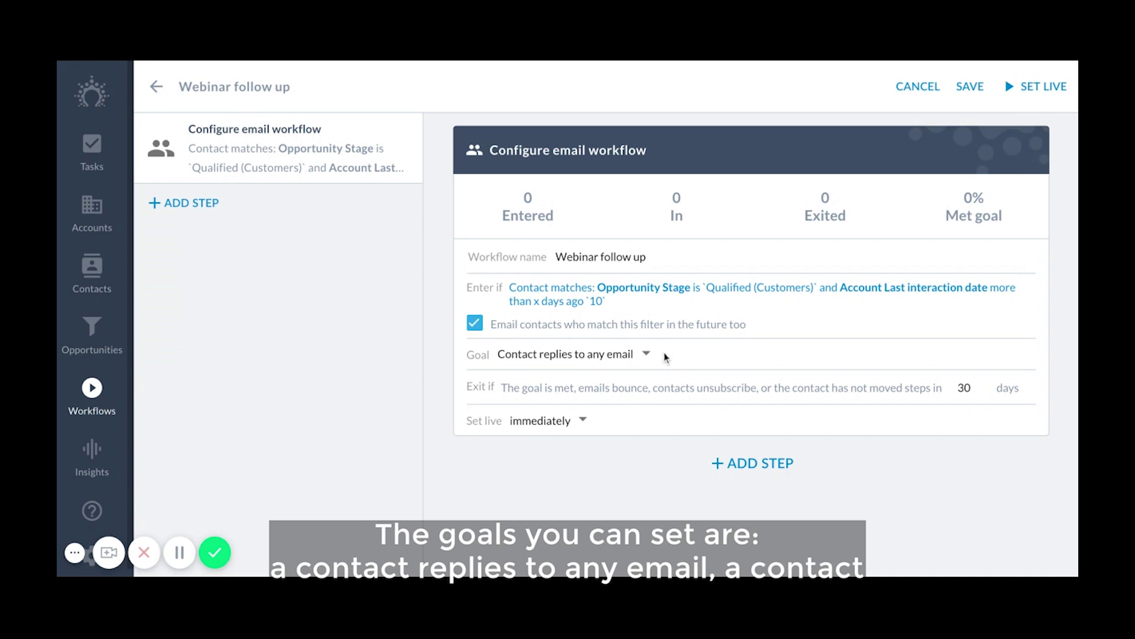
click(633, 356)
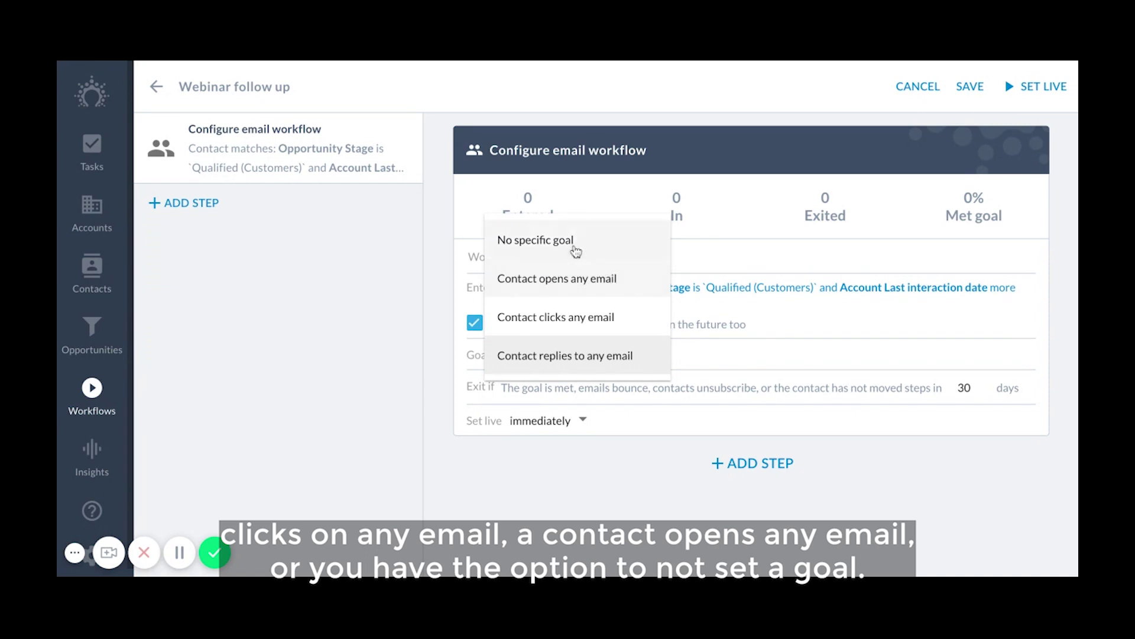
click(689, 346)
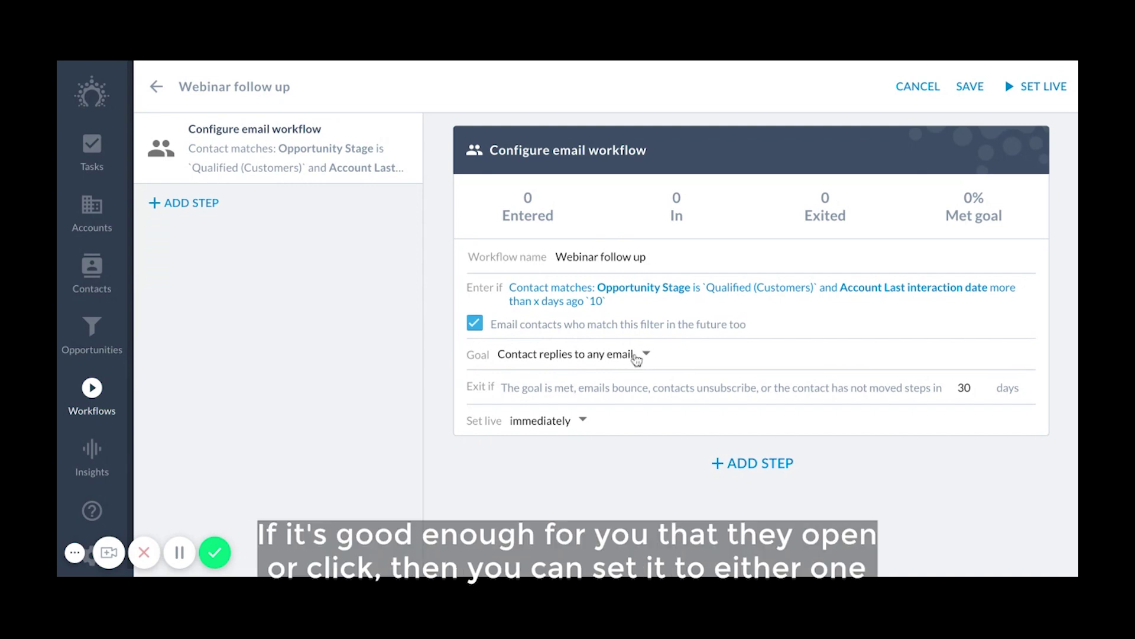
click(612, 357)
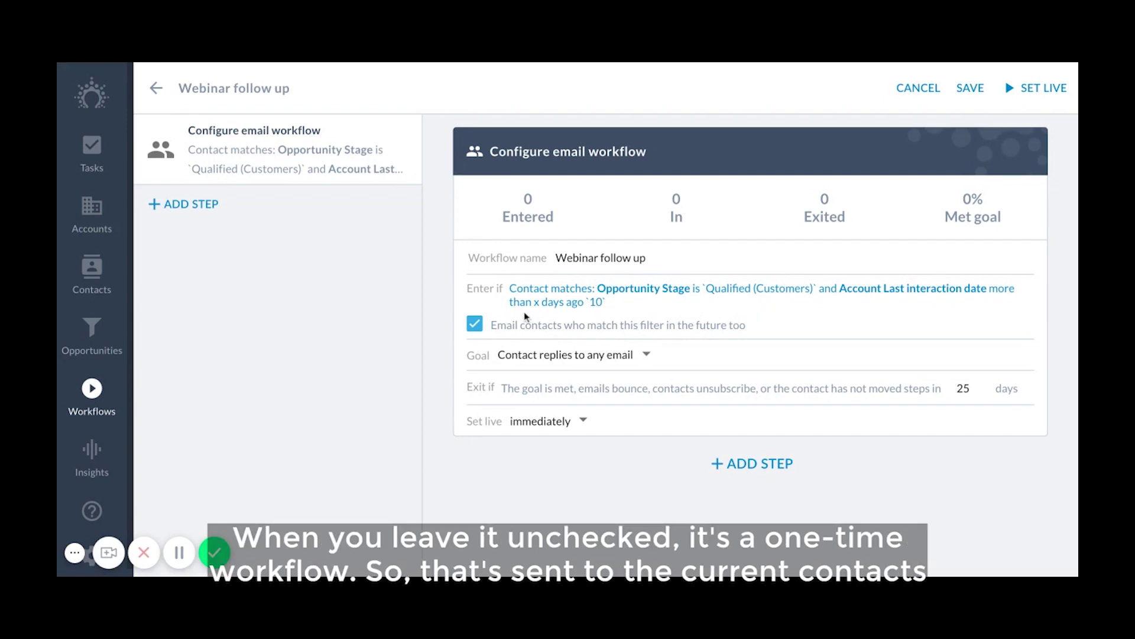
click(475, 324)
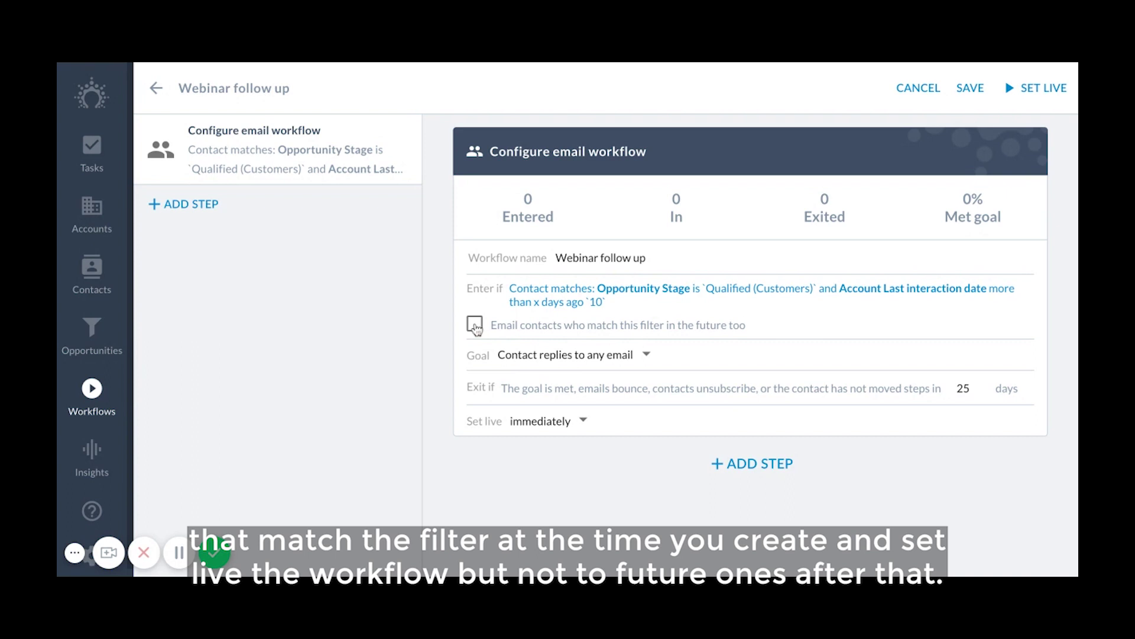
click(474, 325)
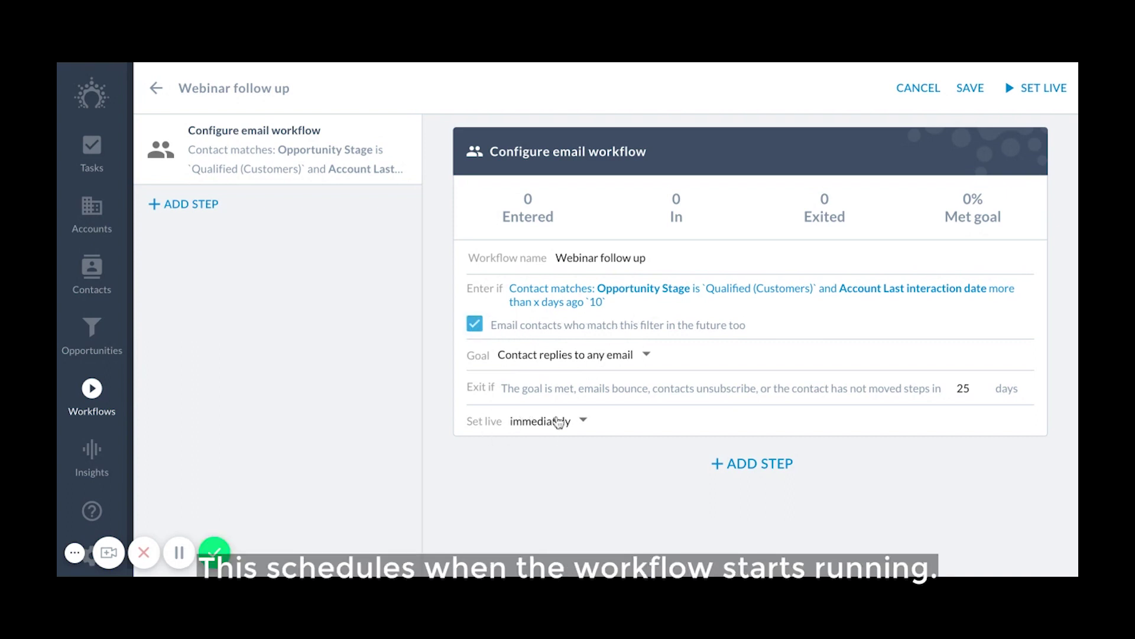
click(558, 421)
click(556, 464)
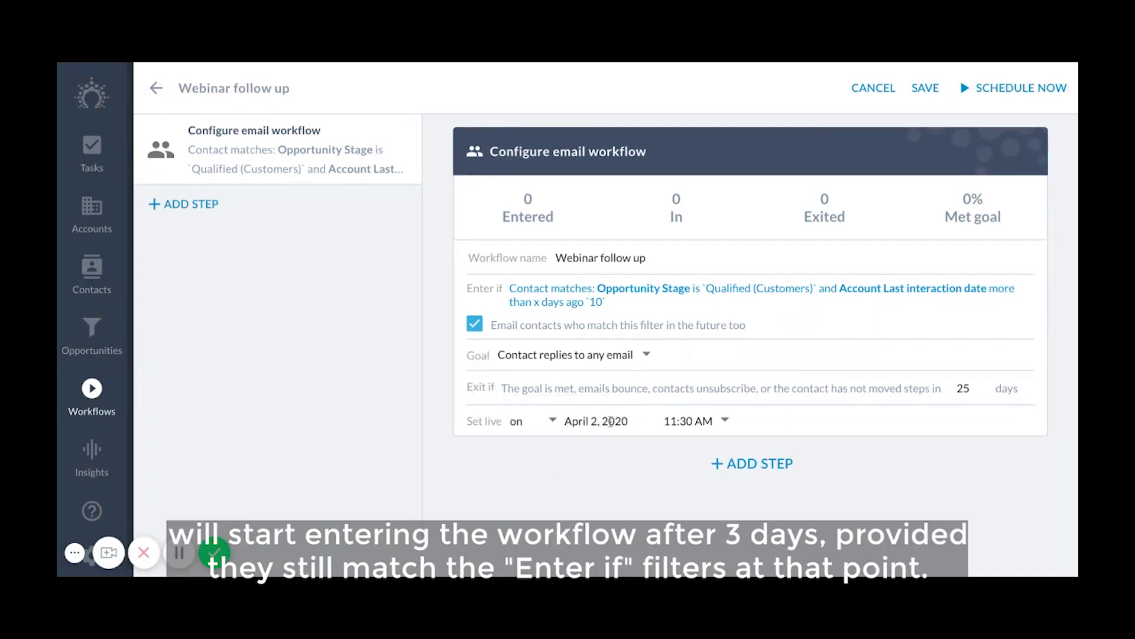
click(596, 423)
click(578, 369)
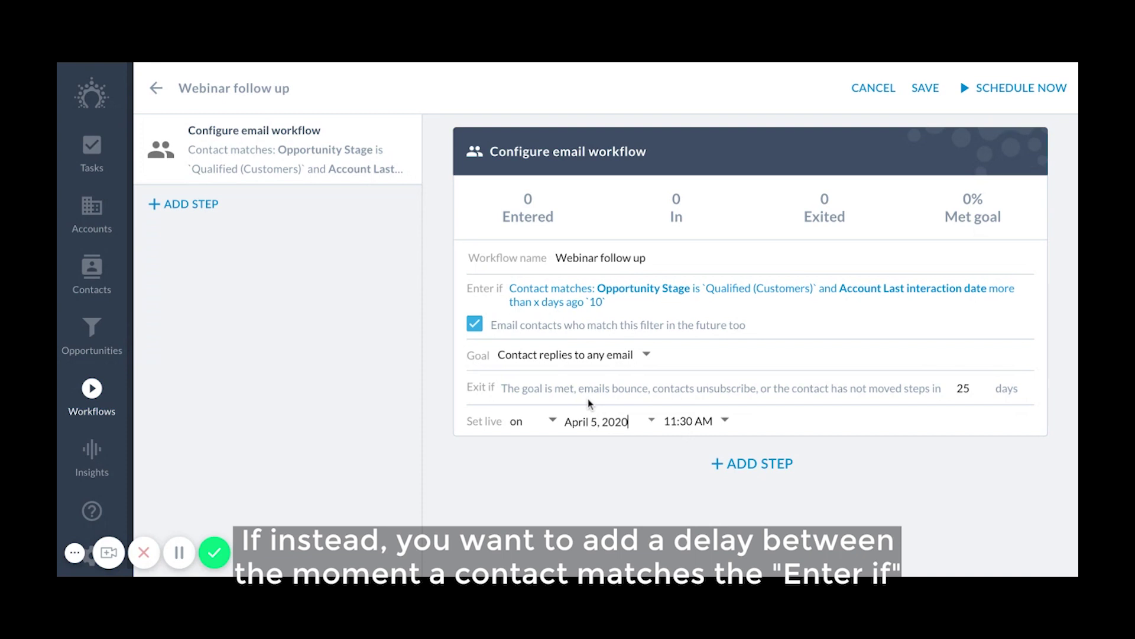
click(530, 425)
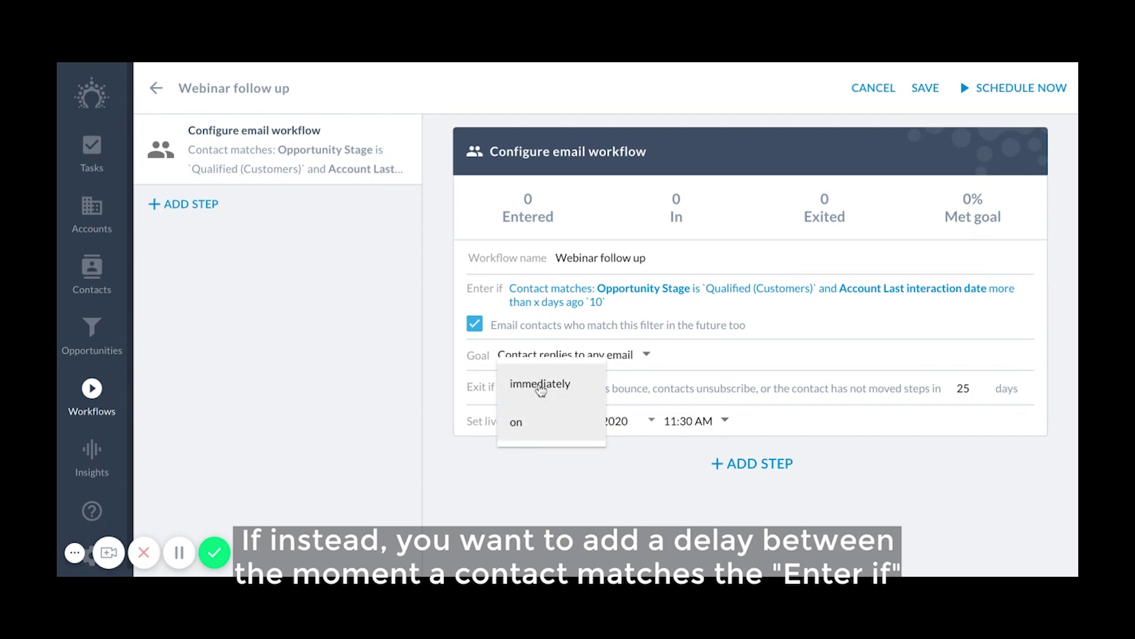
click(540, 386)
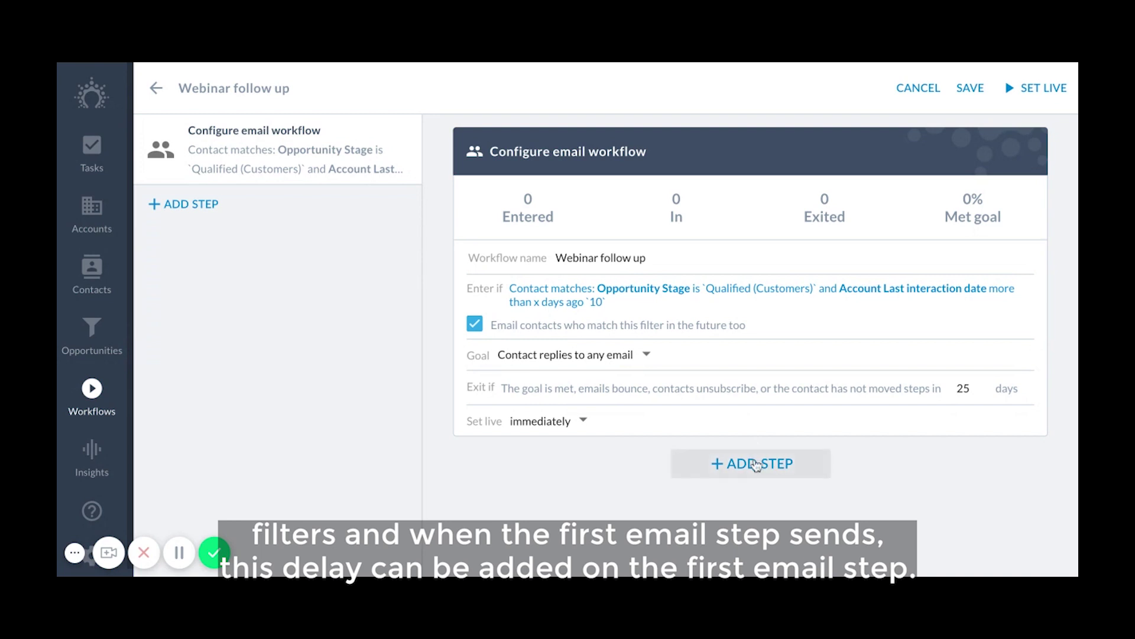
Add two email steps to the workflow, leaving step 2's trigger at 'is sent'.
click(763, 465)
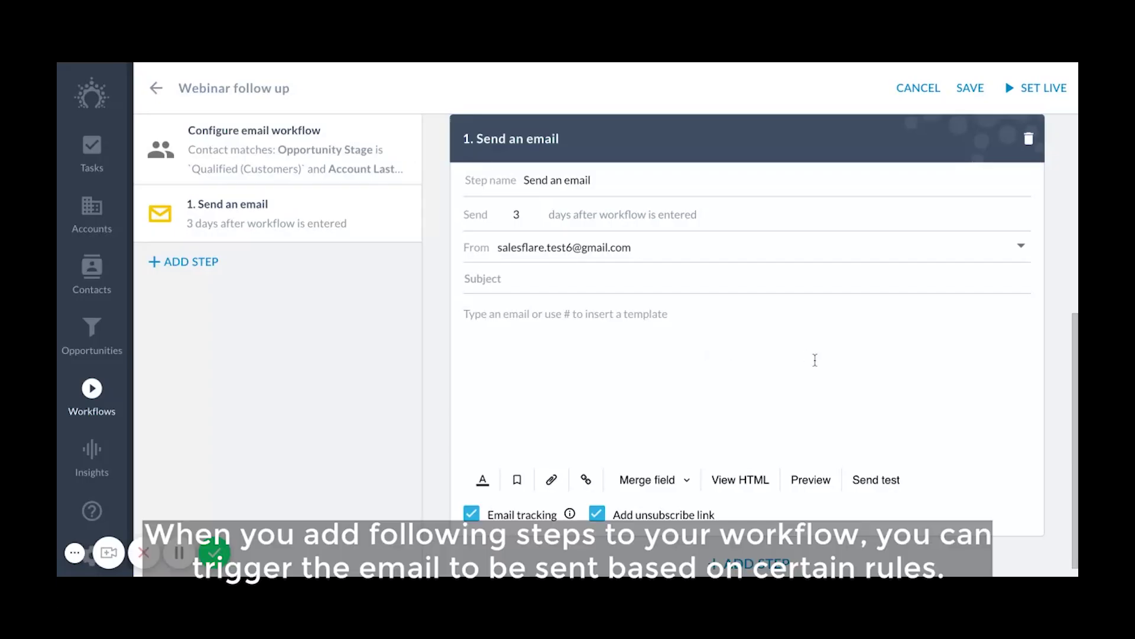
scroll(815, 359, down, 1)
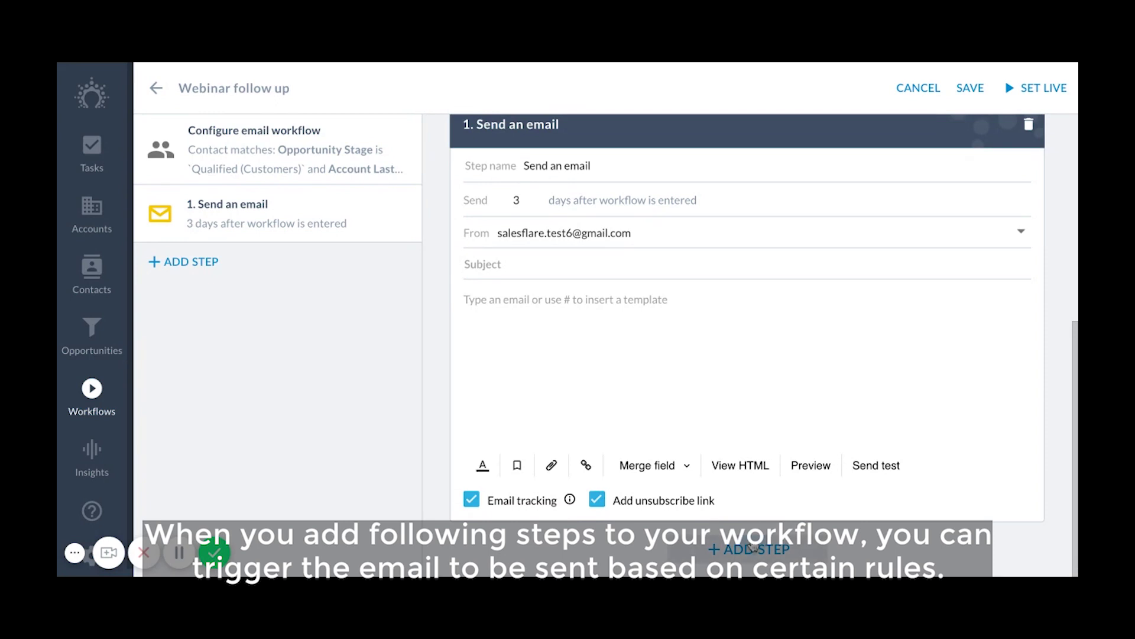
click(752, 547)
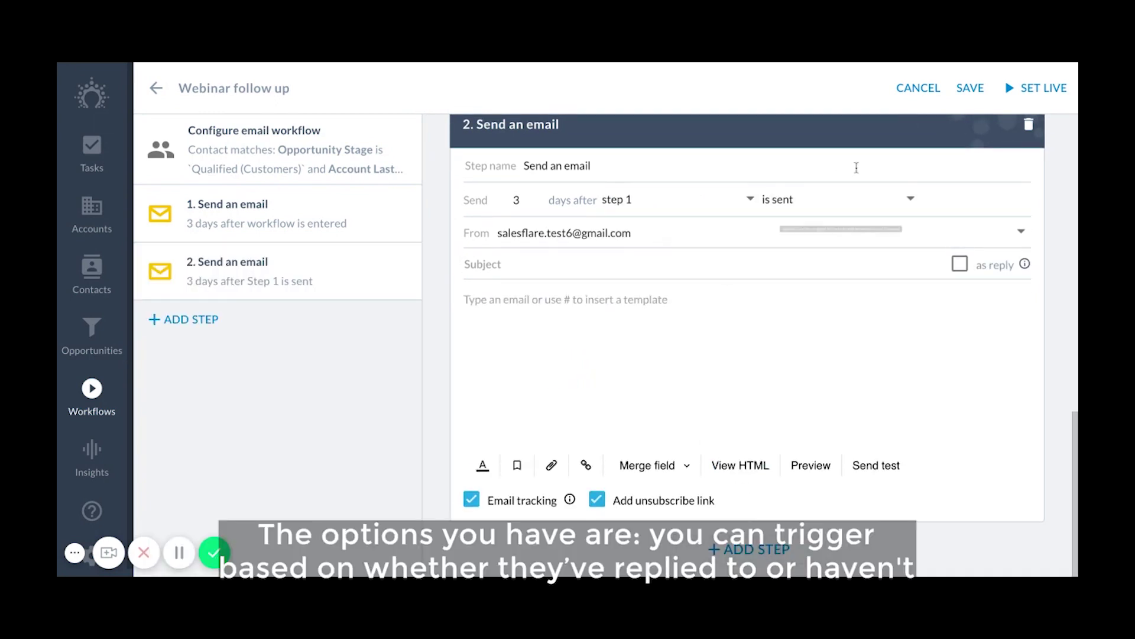
click(905, 201)
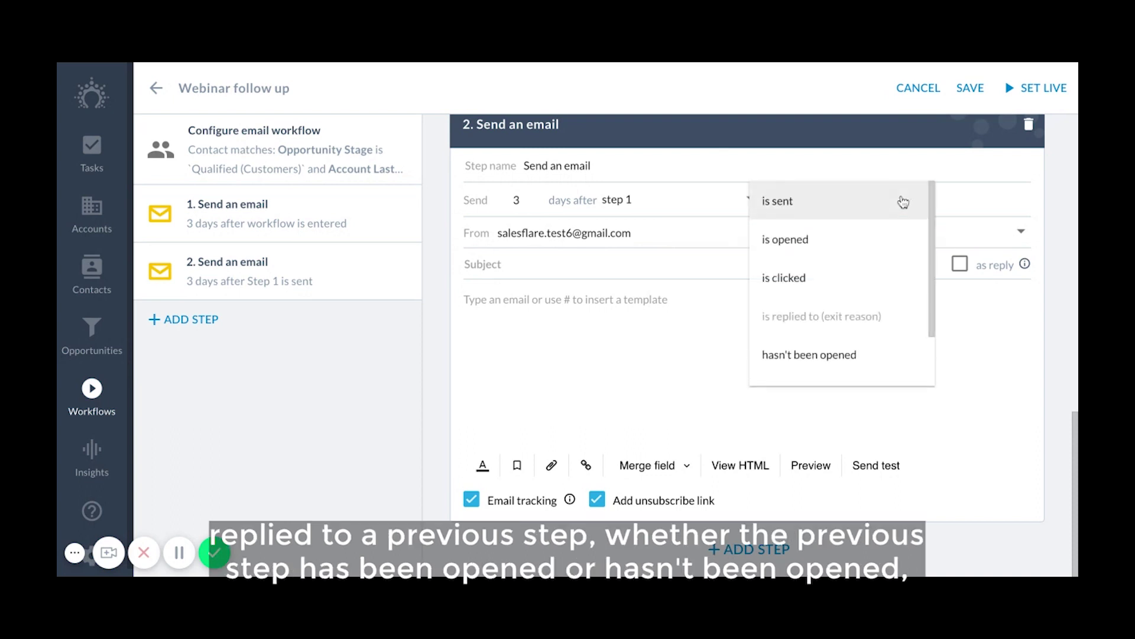
scroll(864, 334, down, 1)
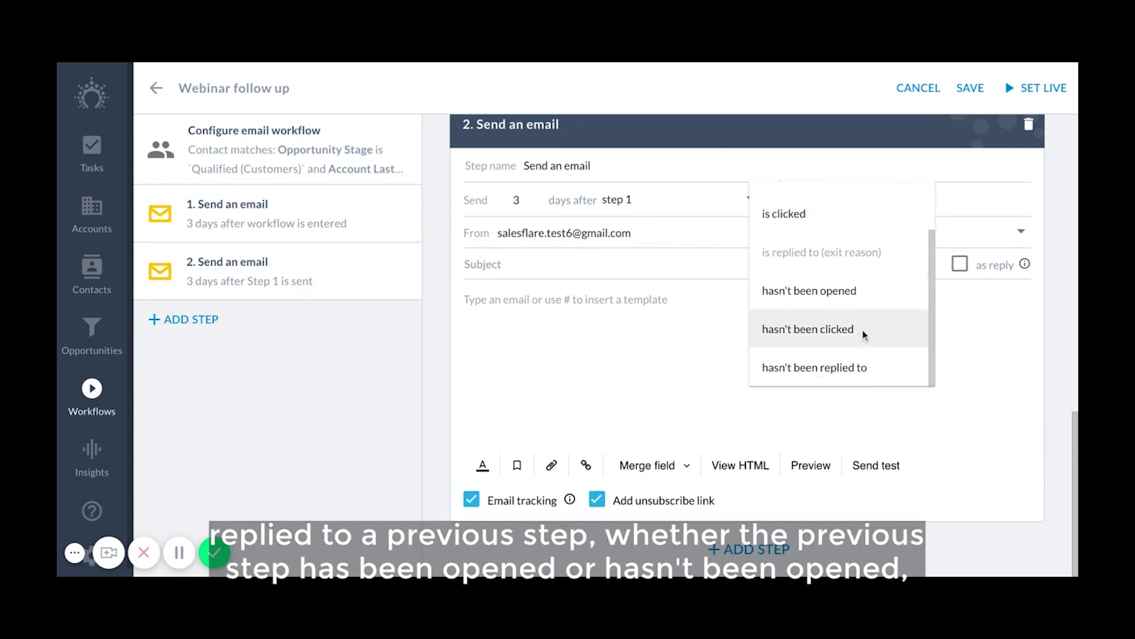
scroll(825, 357, up, 1)
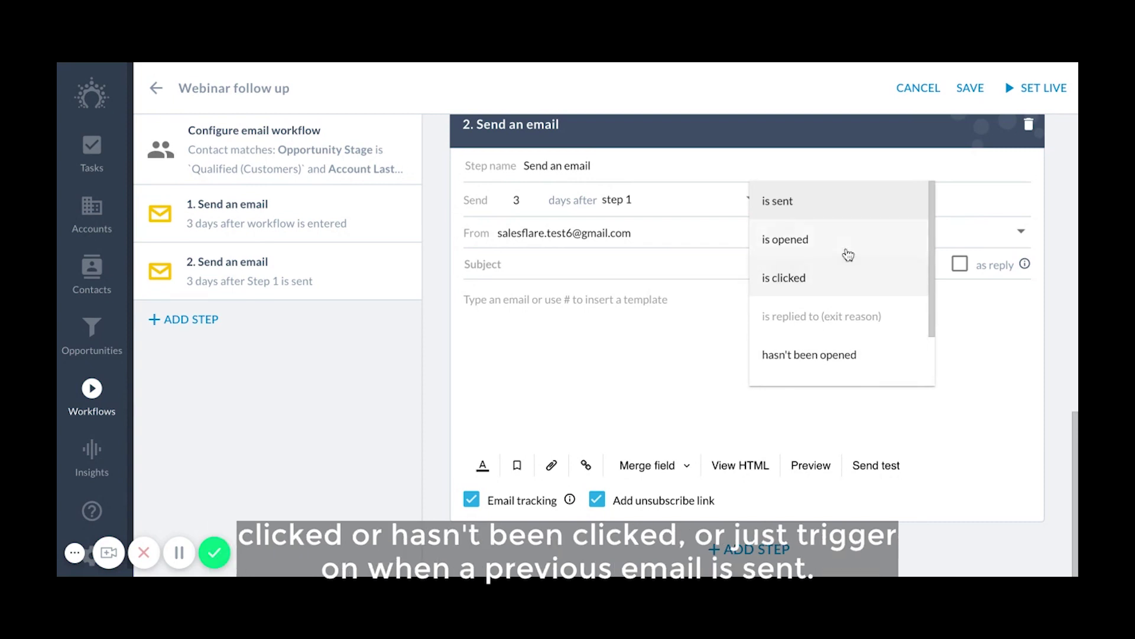
scroll(854, 345, down, 2)
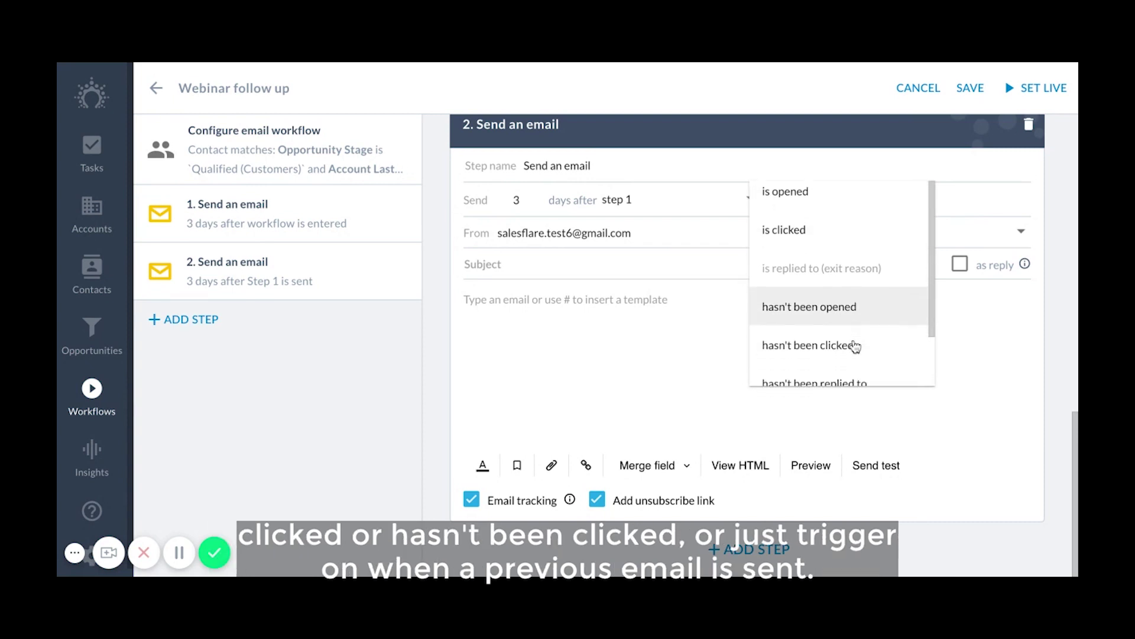
scroll(854, 345, up, 2)
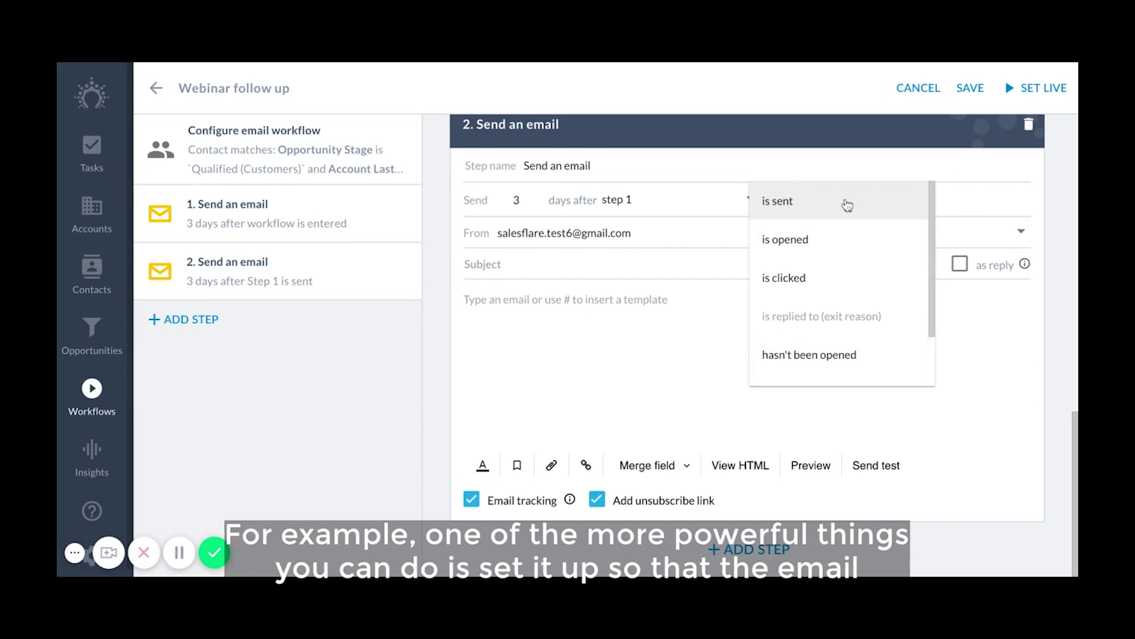
click(950, 196)
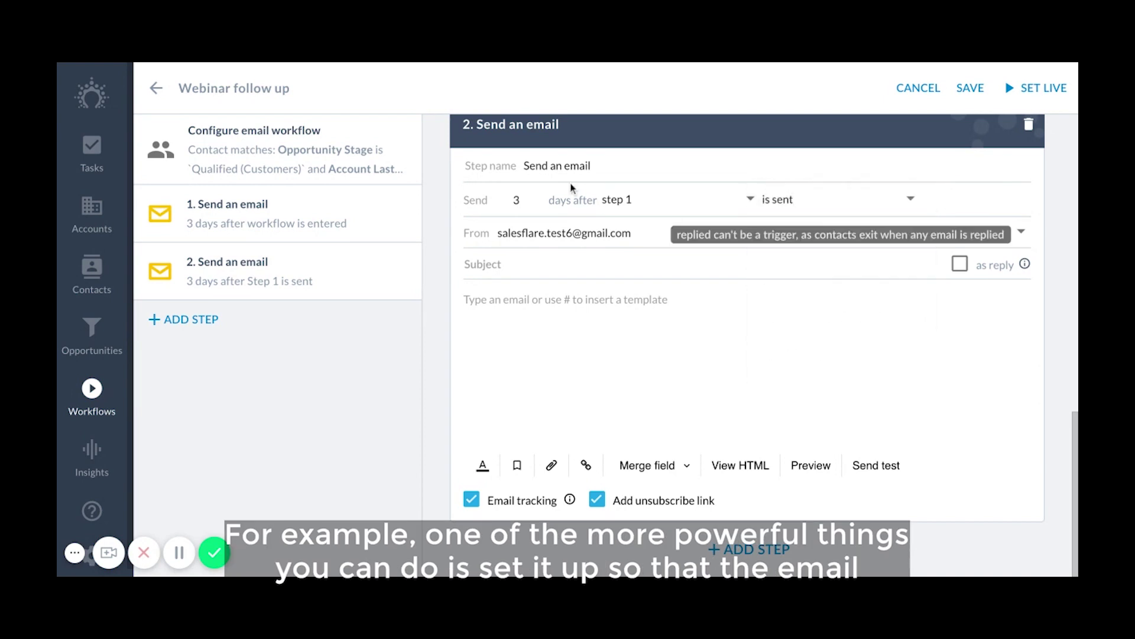
Make step 2 send 3 days after step 1 hasn't been opened.
click(648, 210)
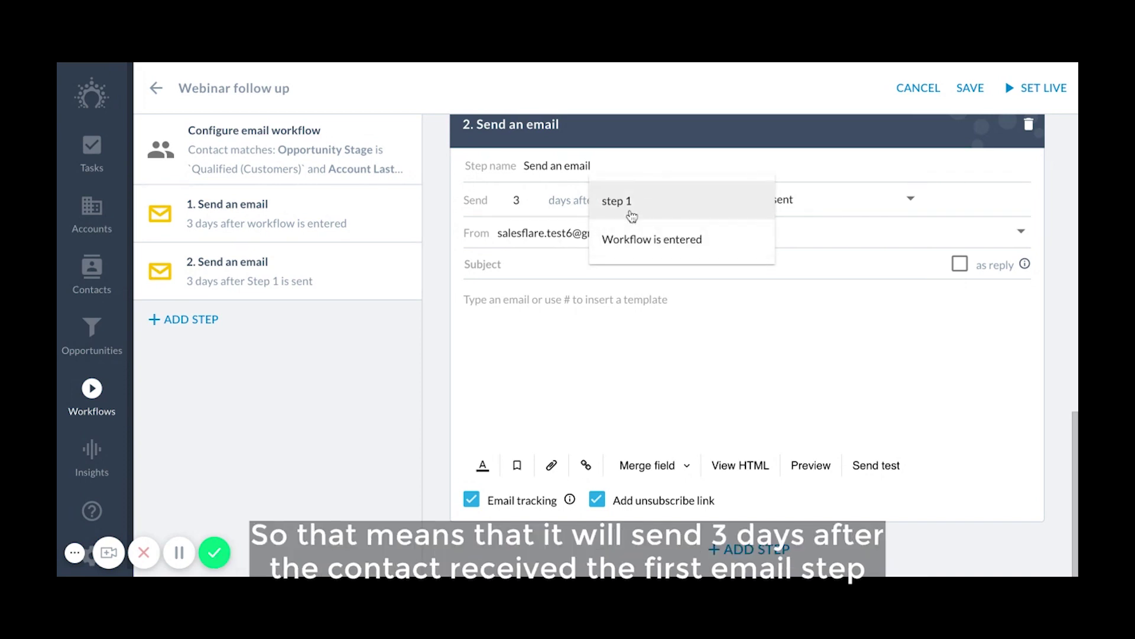
click(825, 202)
click(825, 204)
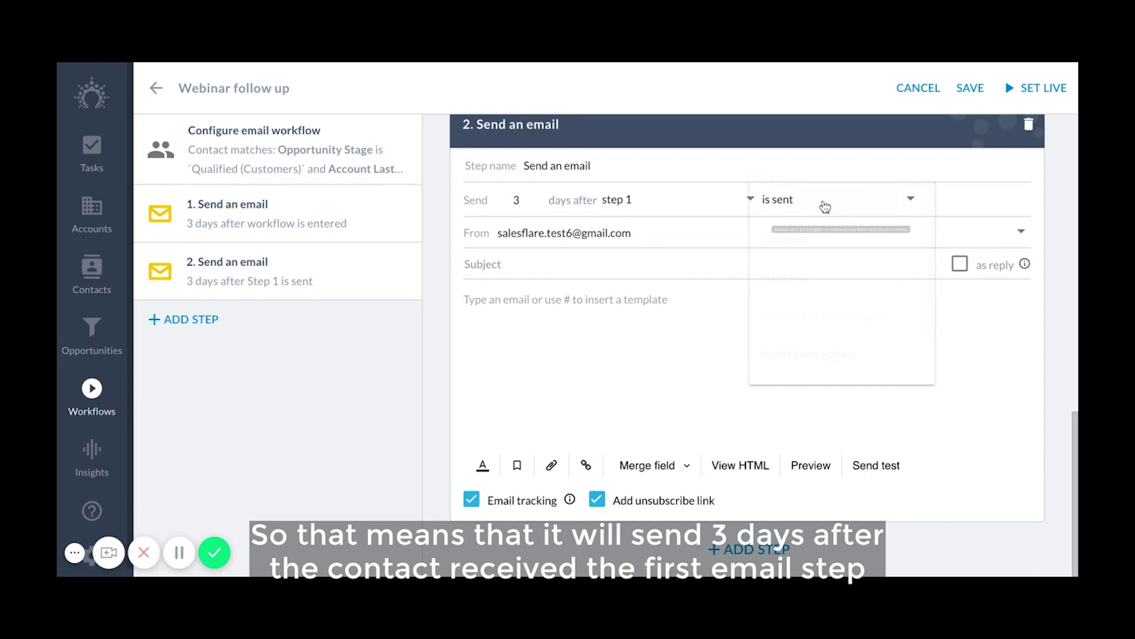
scroll(814, 295, down, 2)
click(817, 303)
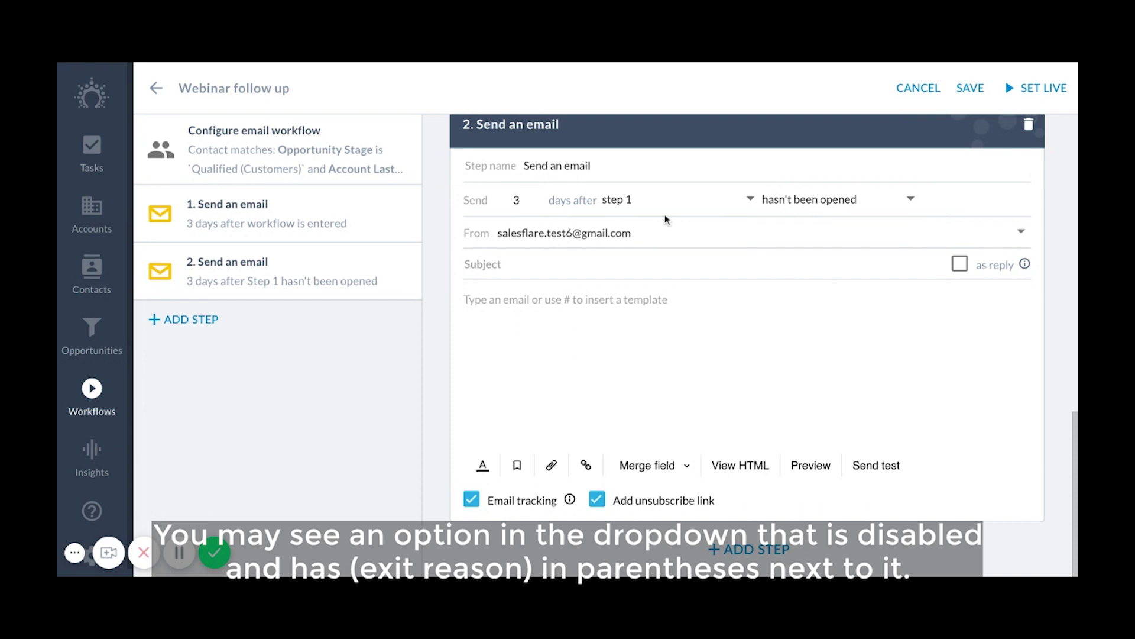
click(795, 199)
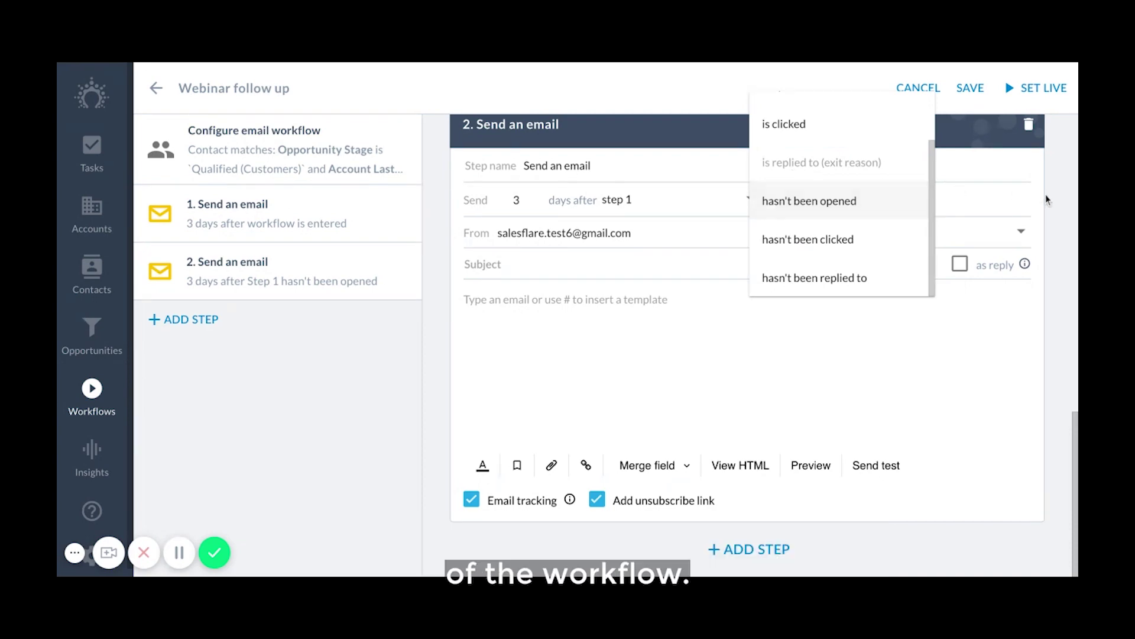
click(858, 195)
scroll(857, 190, up, 10)
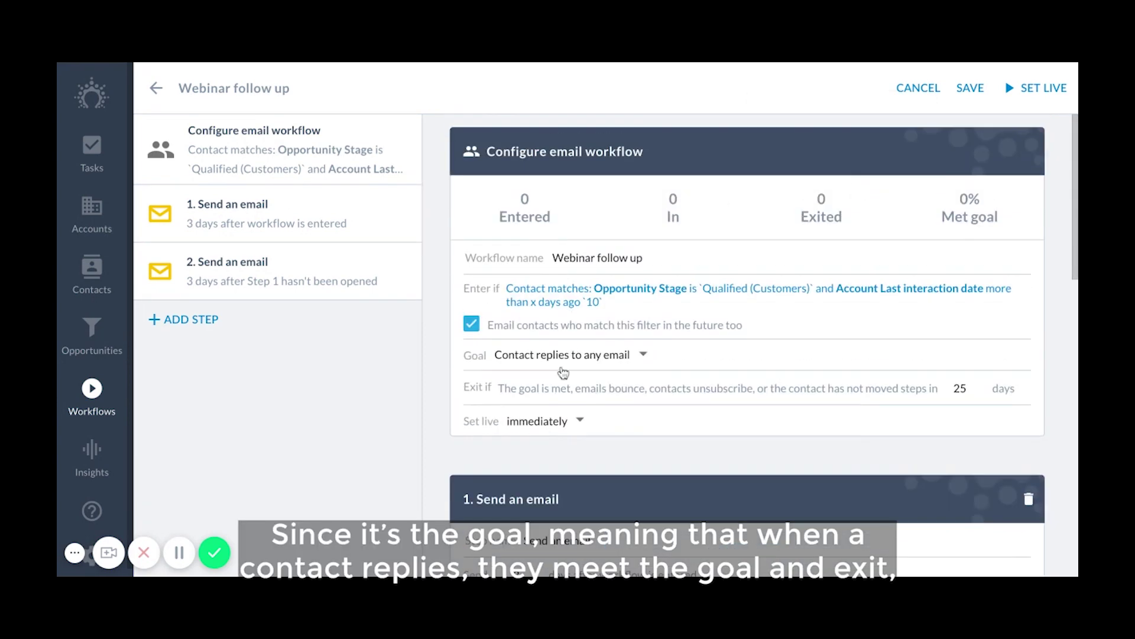
scroll(606, 358, down, 5)
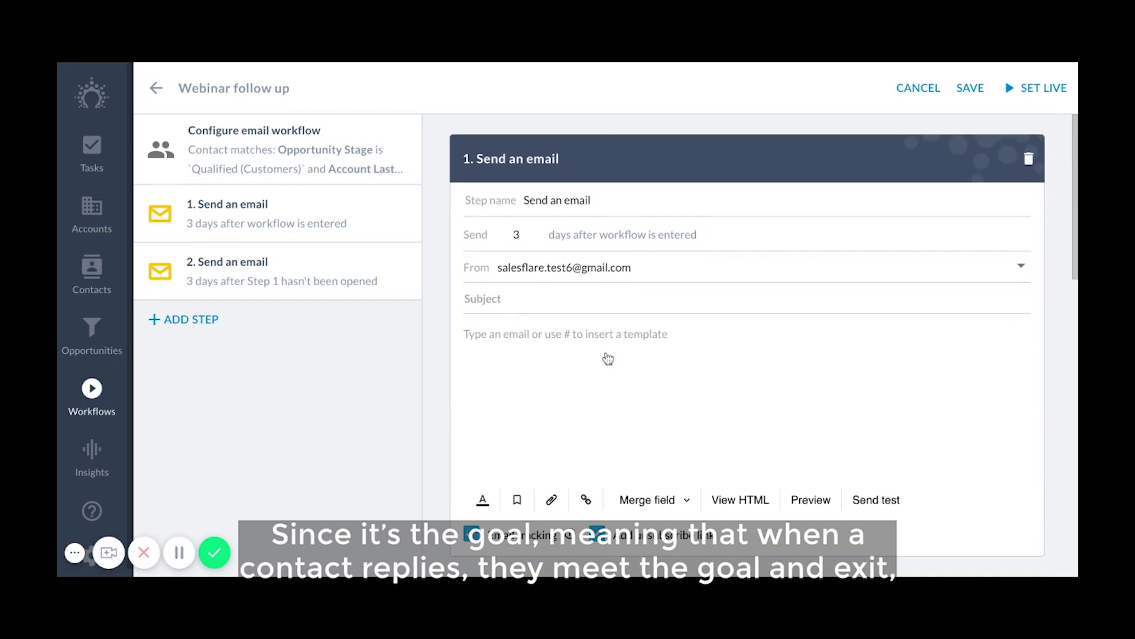
scroll(608, 358, down, 8)
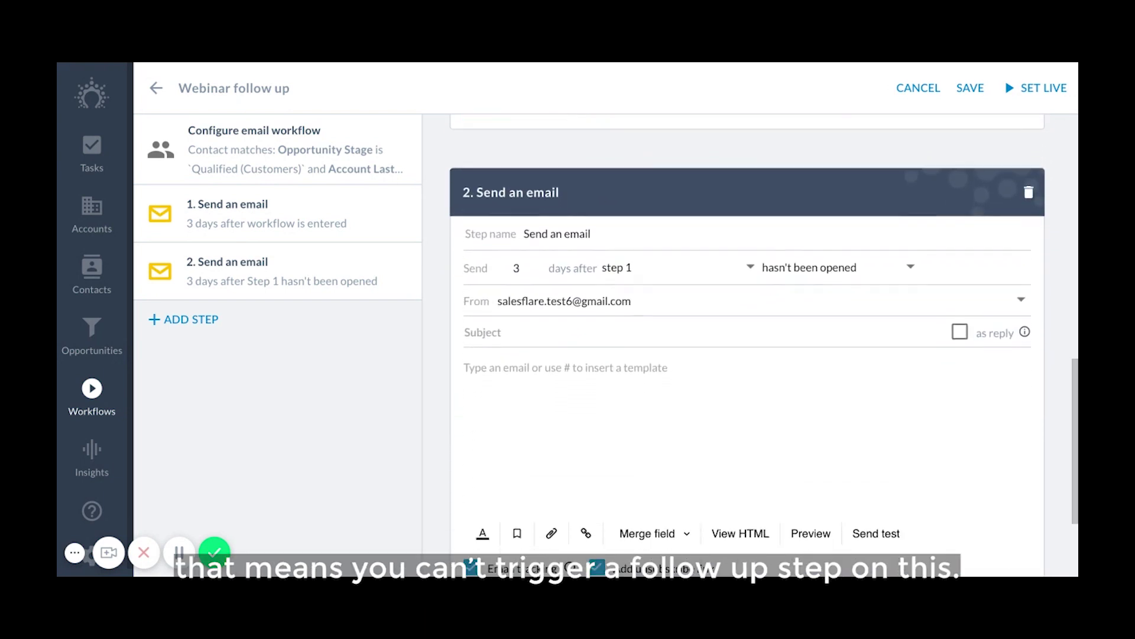
scroll(747, 355, down, 1)
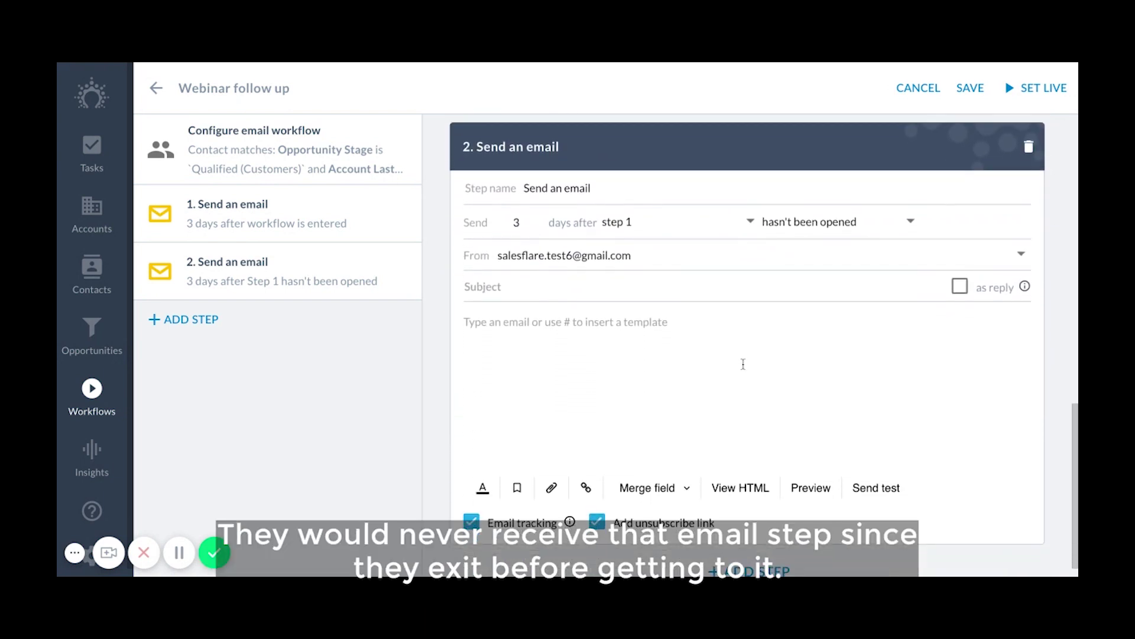
scroll(744, 363, down, 1)
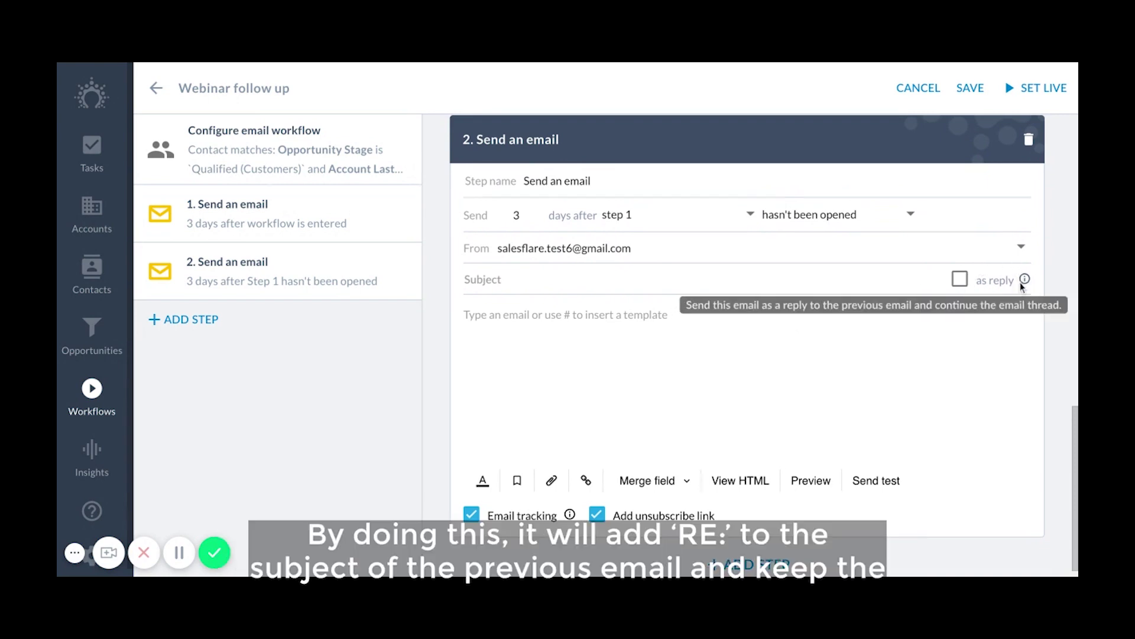
Send step 2 as a thread reply, keeping email tracking and the unsubscribe link enabled.
mouse_move(1025, 281)
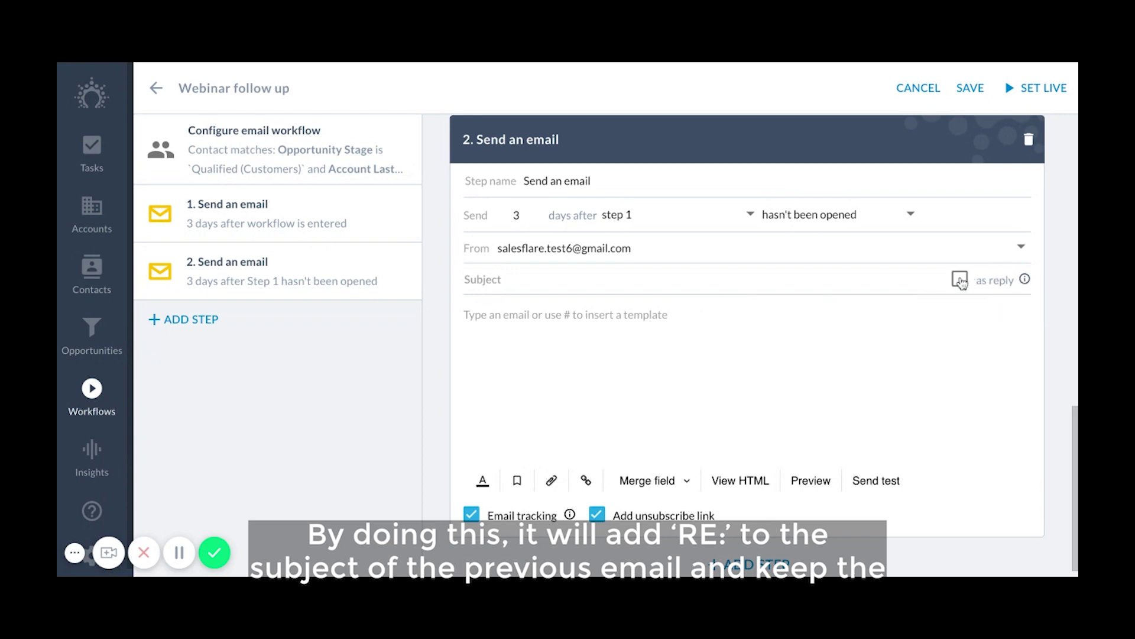
click(960, 281)
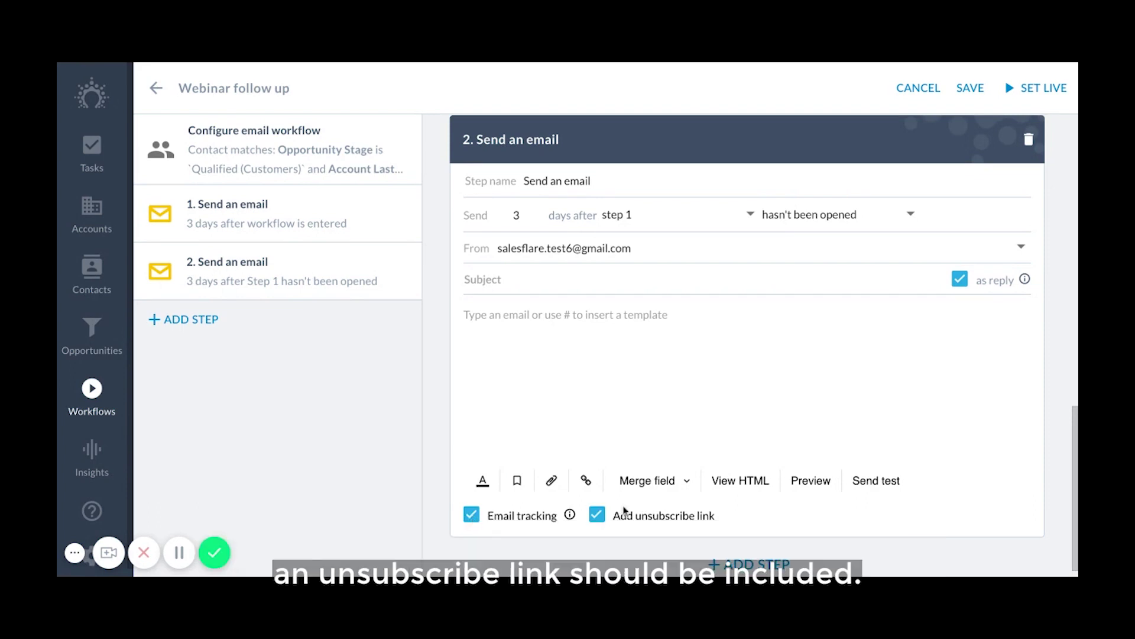
click(472, 516)
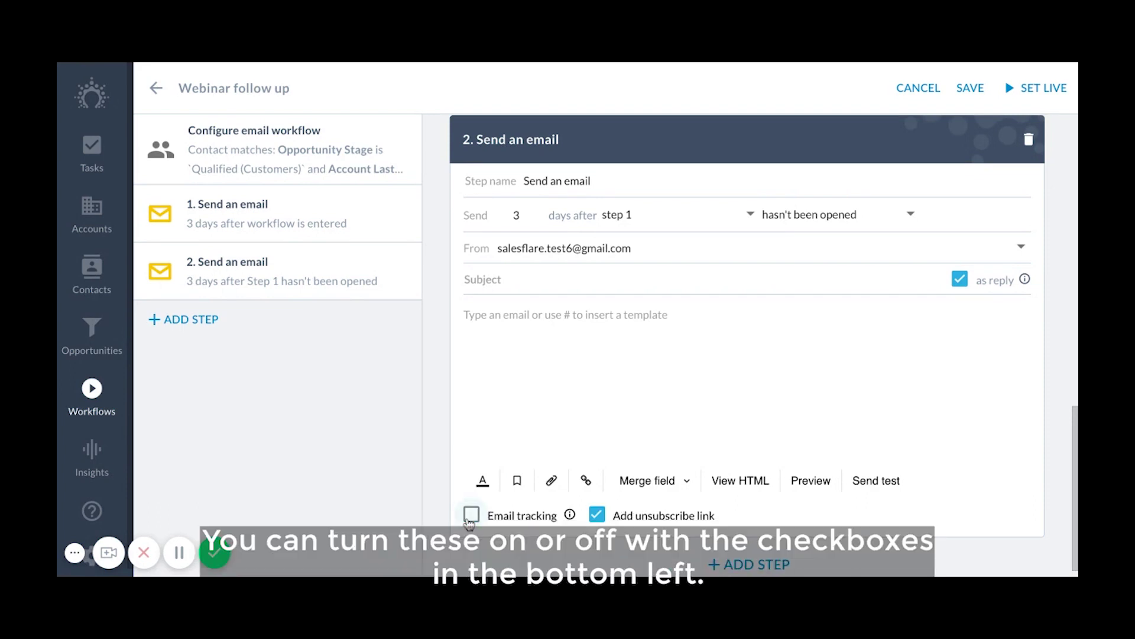
click(472, 516)
click(597, 515)
click(599, 515)
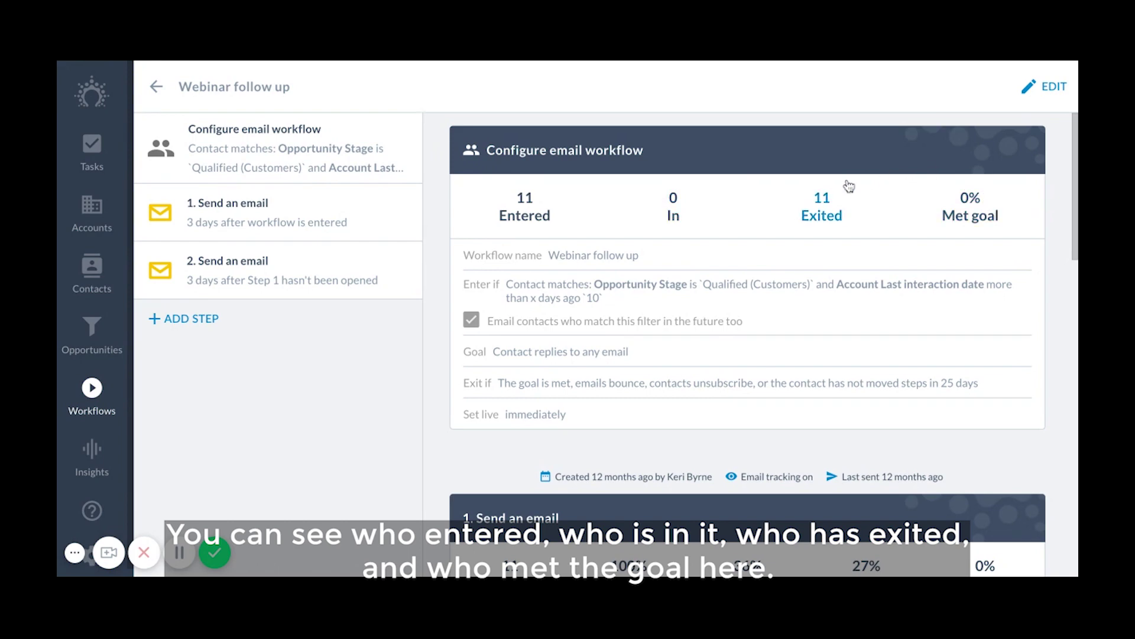
List the 11 exited contacts and start a new email to them.
click(822, 207)
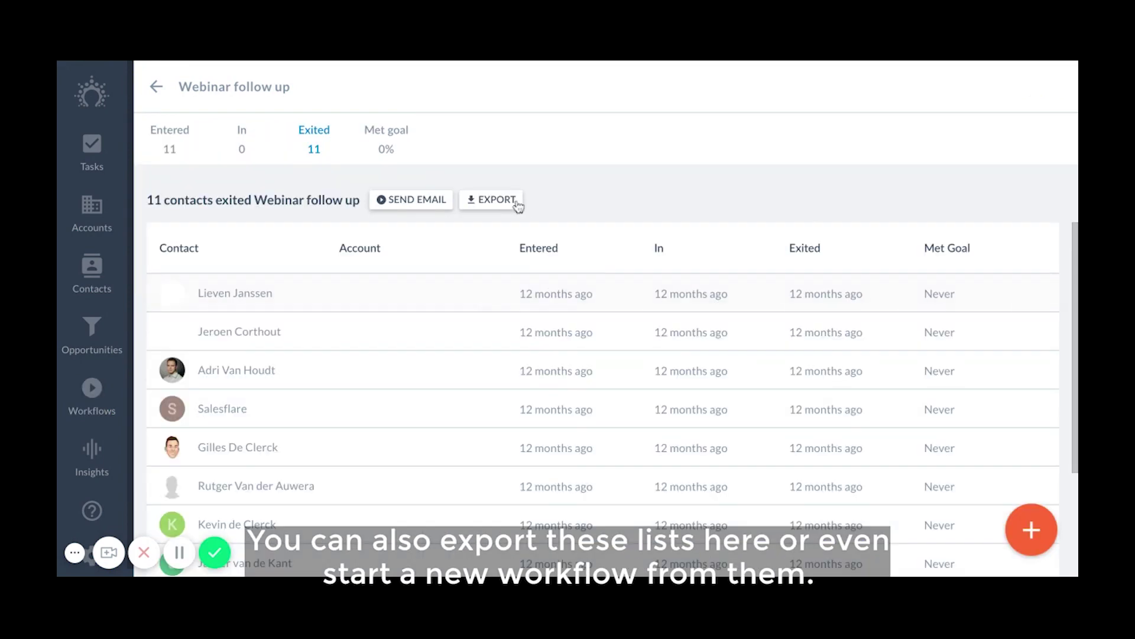
click(423, 205)
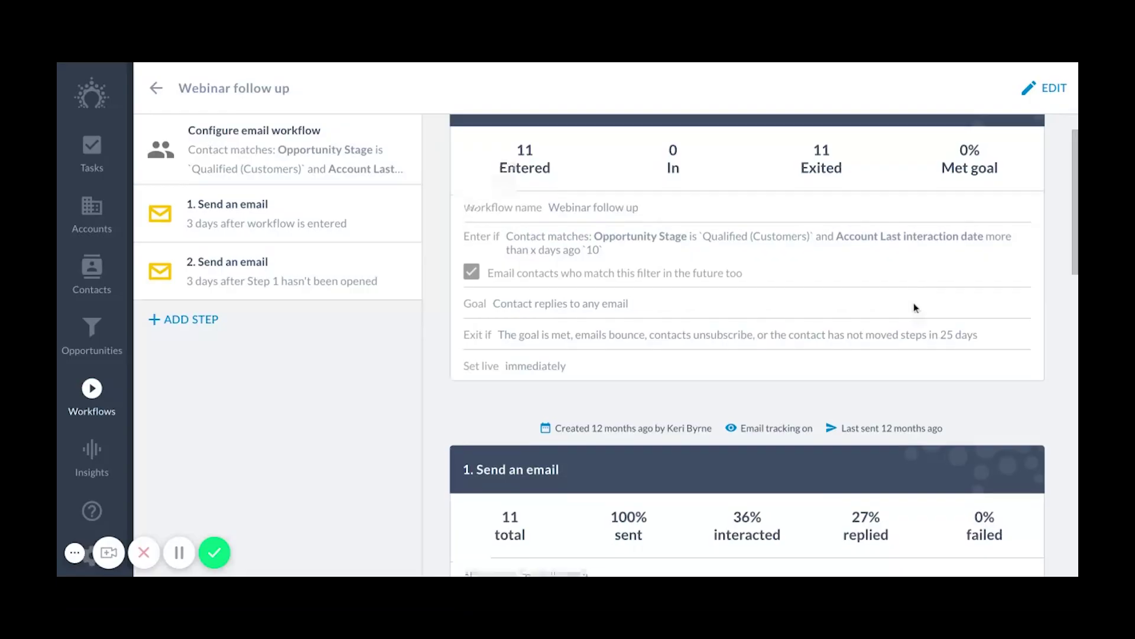
Open step 1's contact list and view its sent and interacted tabs.
scroll(913, 303, down, 5)
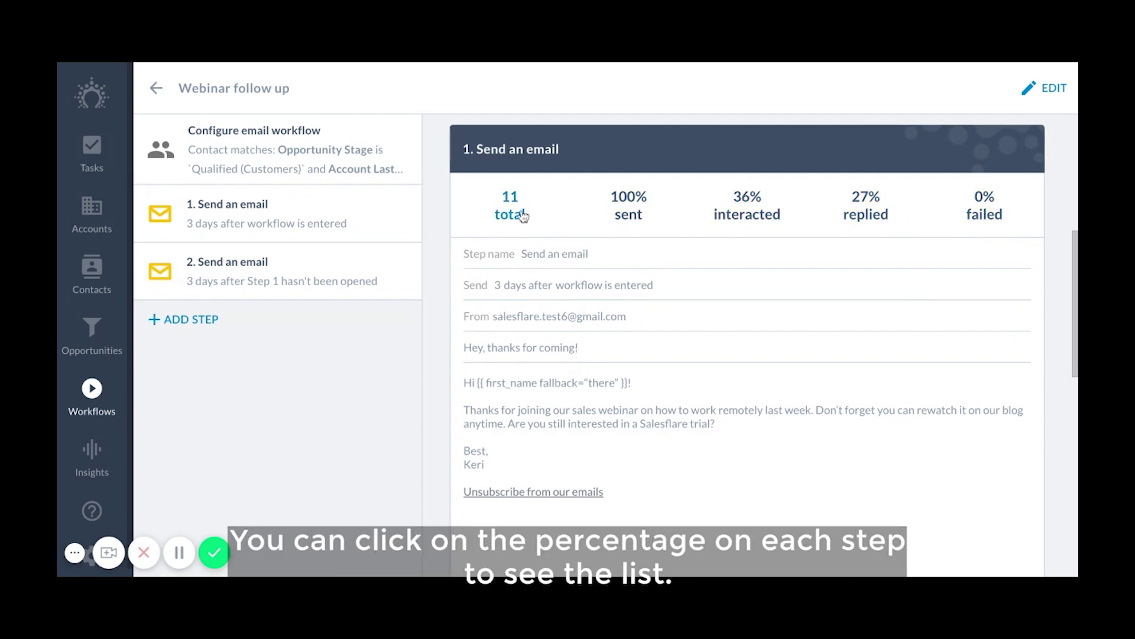
click(512, 211)
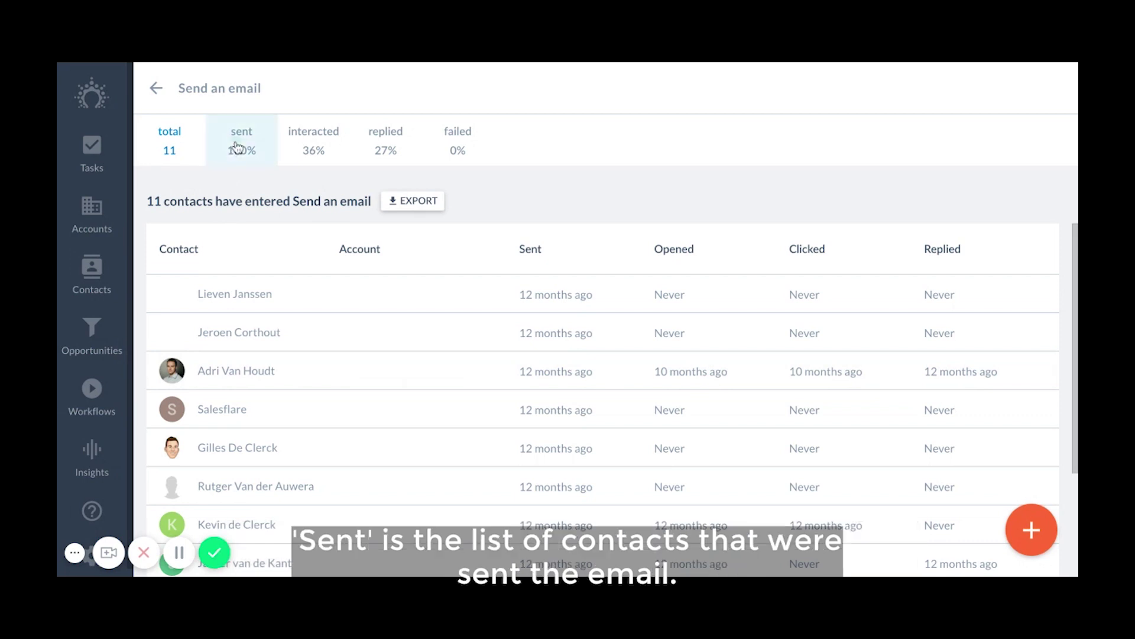
click(237, 147)
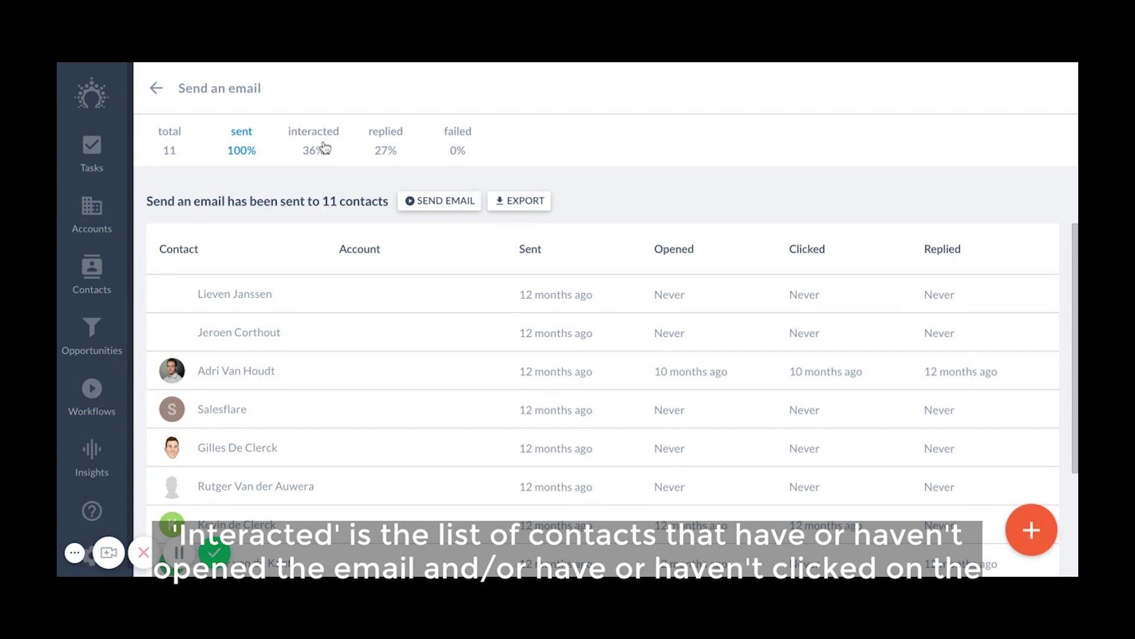
click(324, 147)
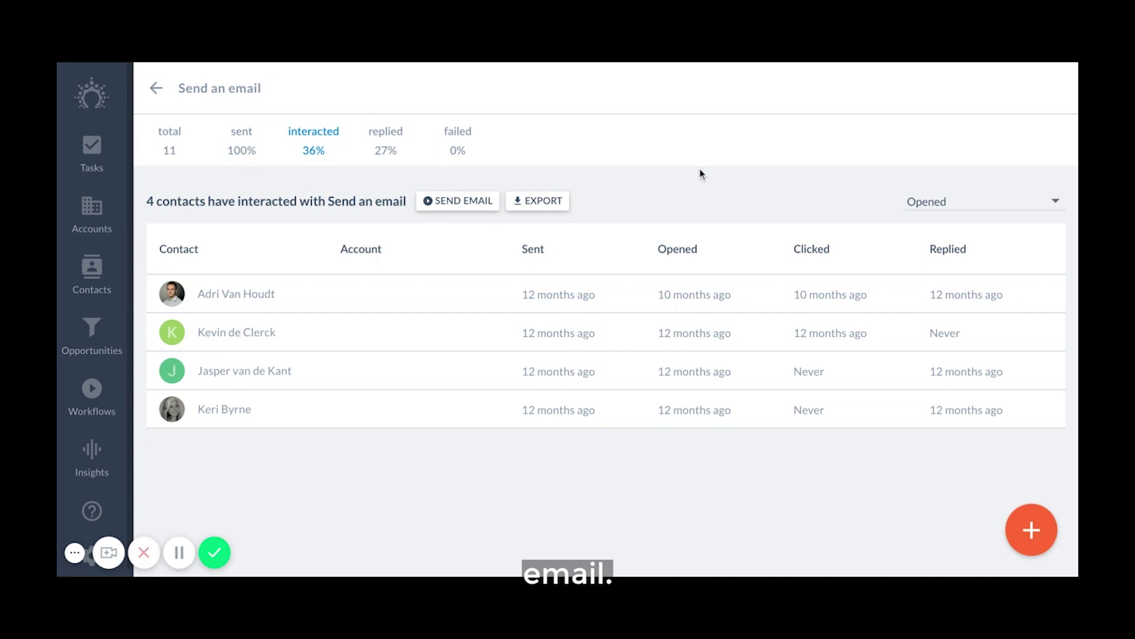
click(935, 207)
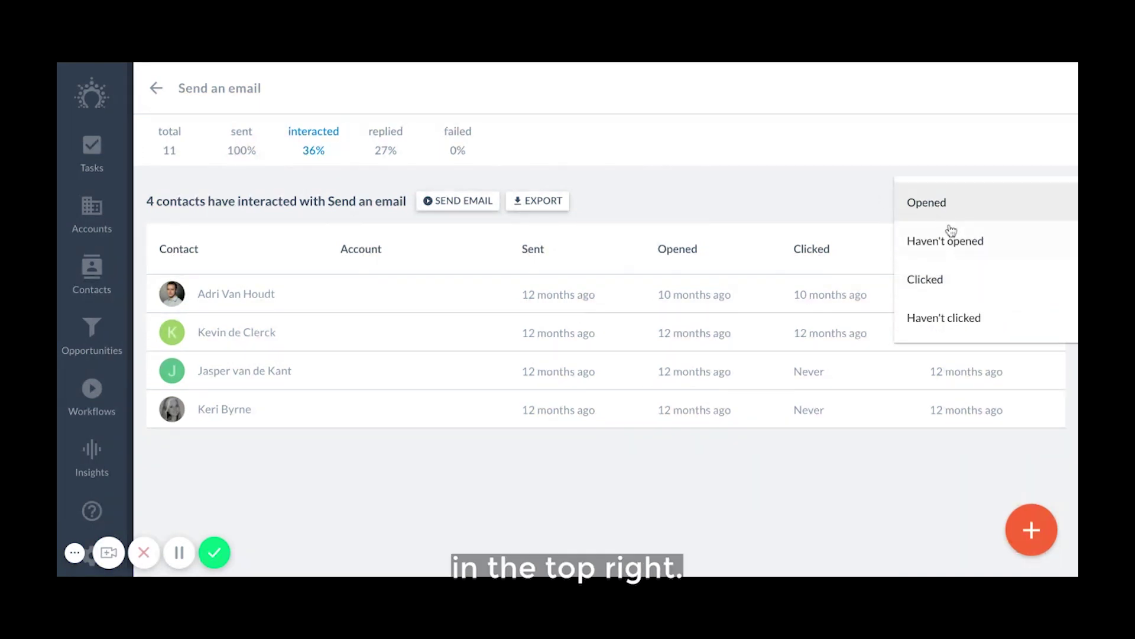
click(811, 182)
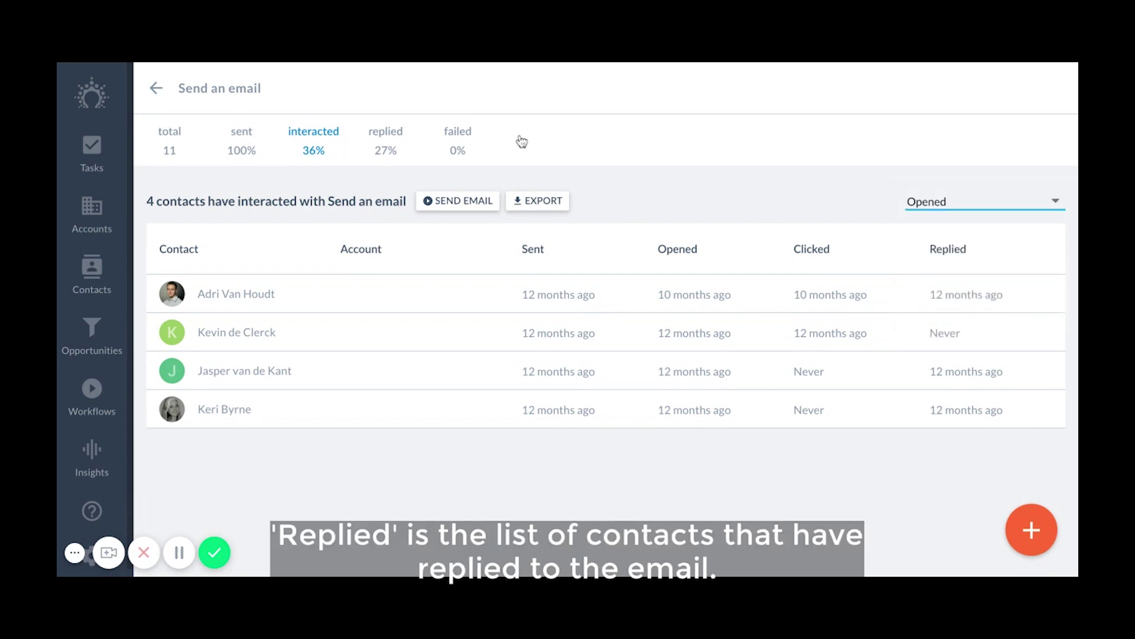
Show the 3 contacts who replied, then filter to those who haven't replied.
click(391, 139)
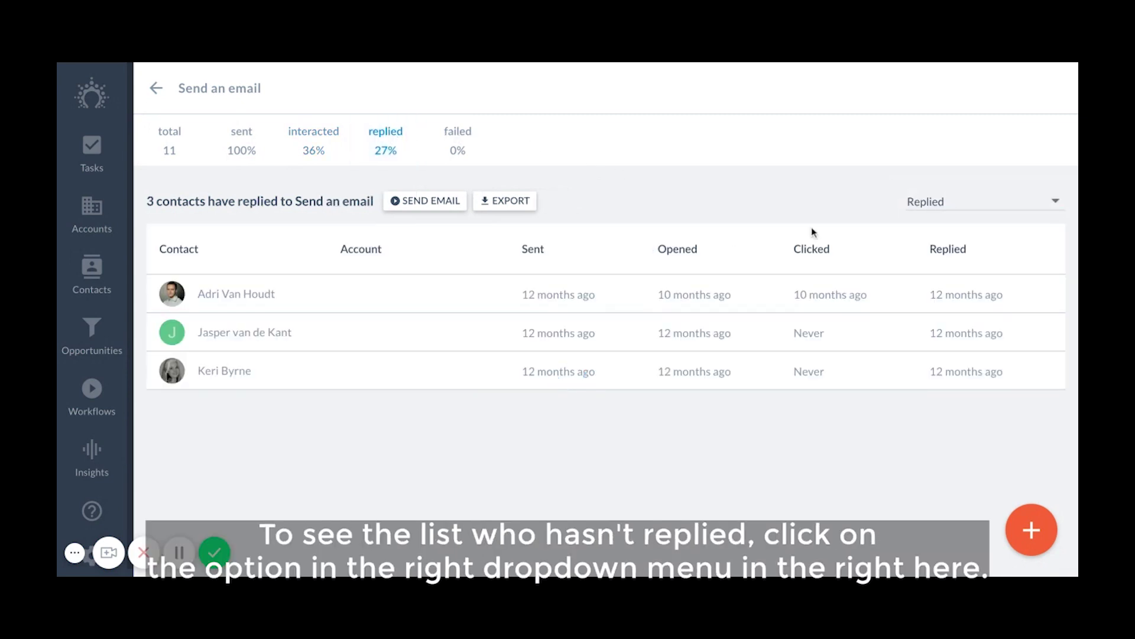
click(914, 204)
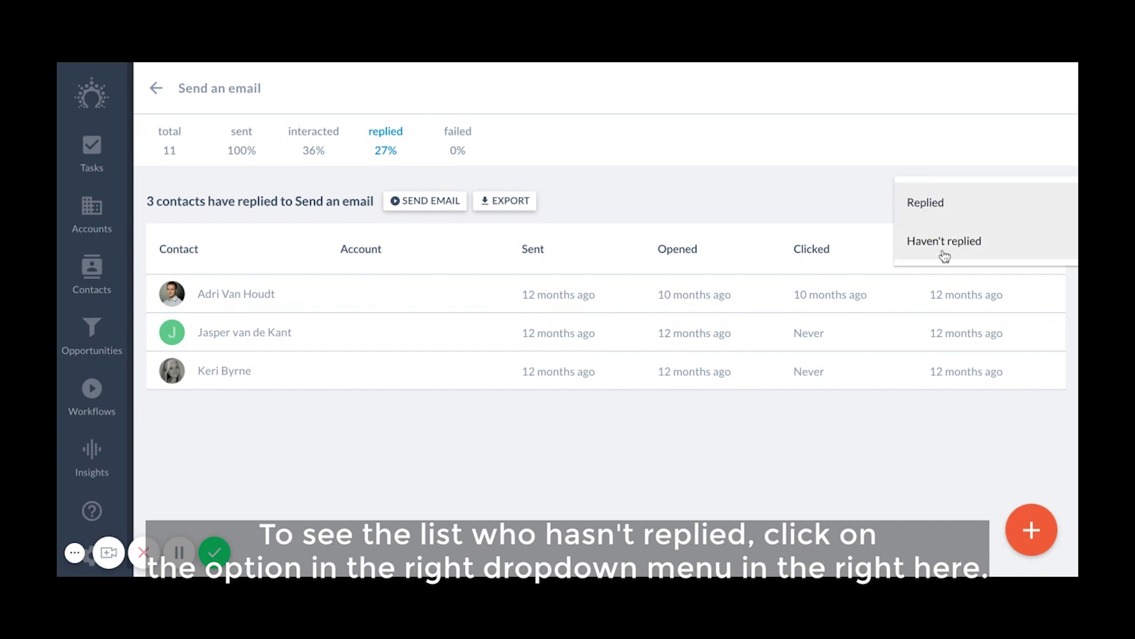
click(944, 243)
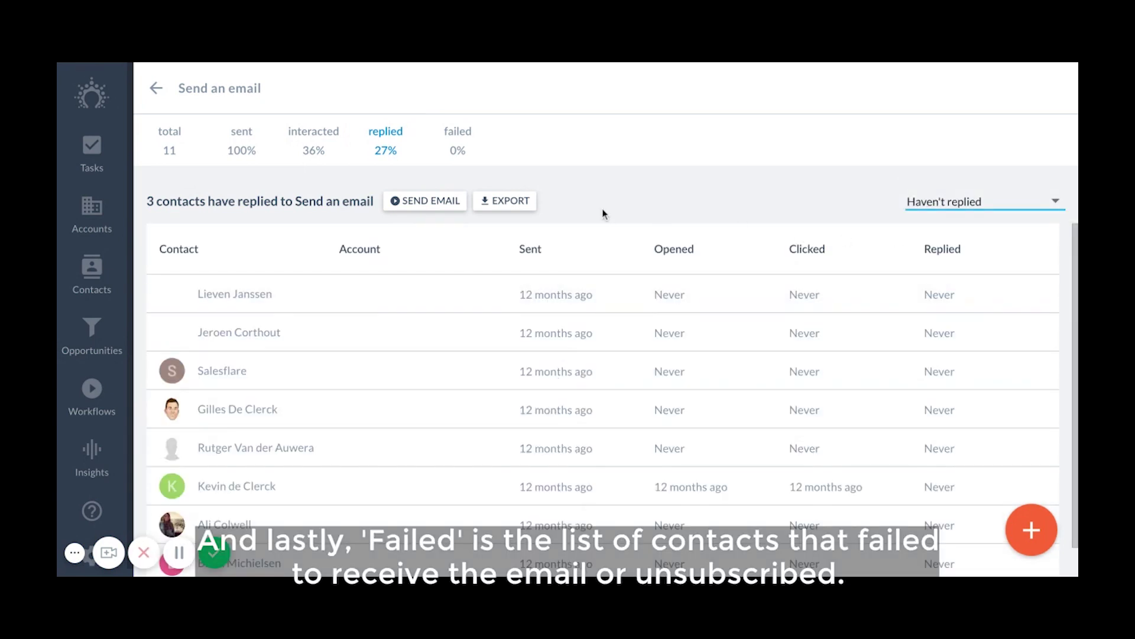
View step 1's Failed contacts, confirming 0 emails have failed.
click(457, 149)
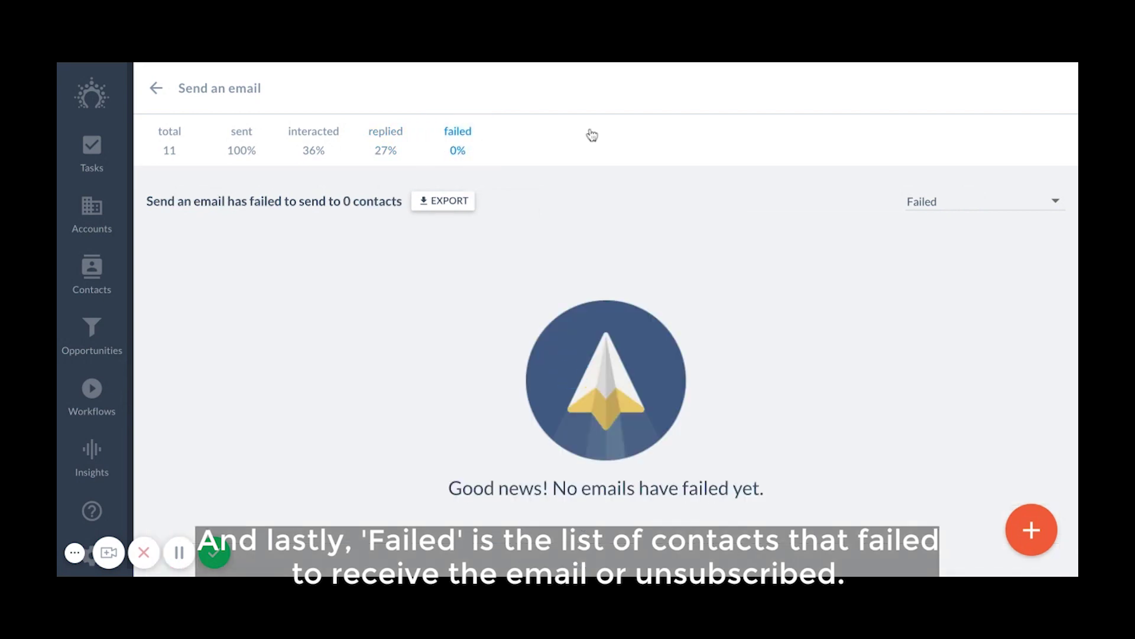
click(960, 205)
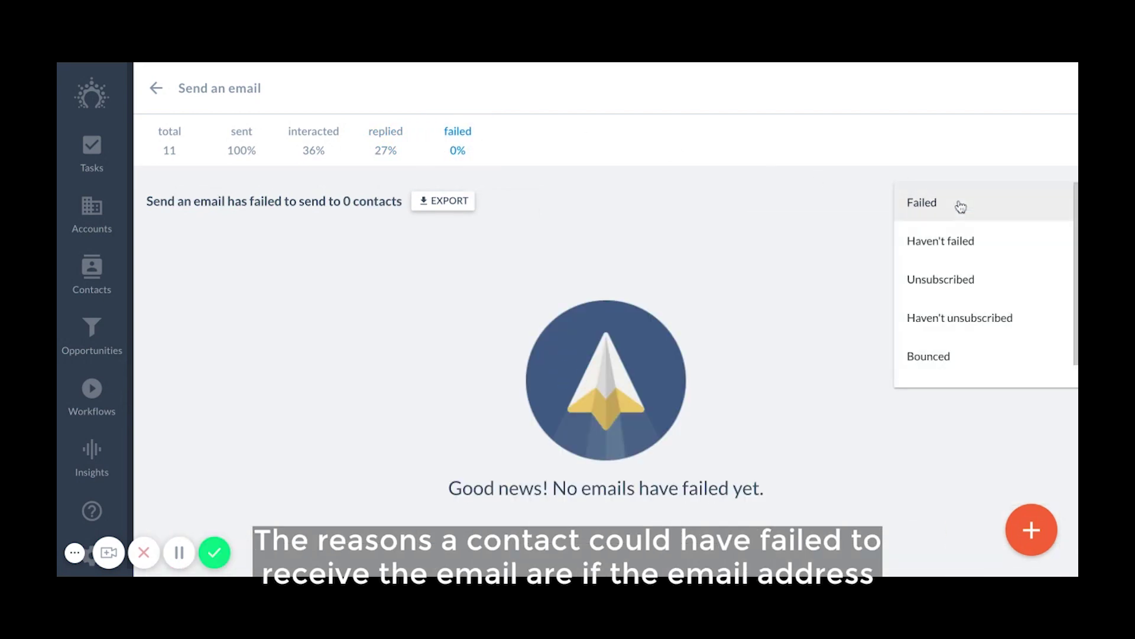
scroll(949, 307, down, 1)
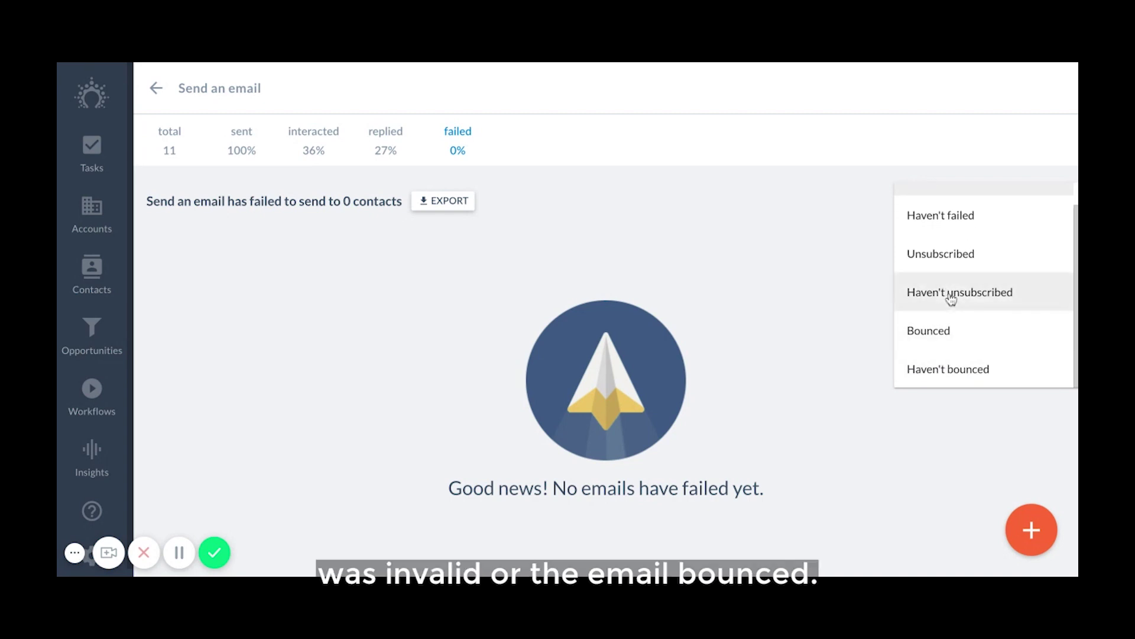
scroll(951, 295, up, 1)
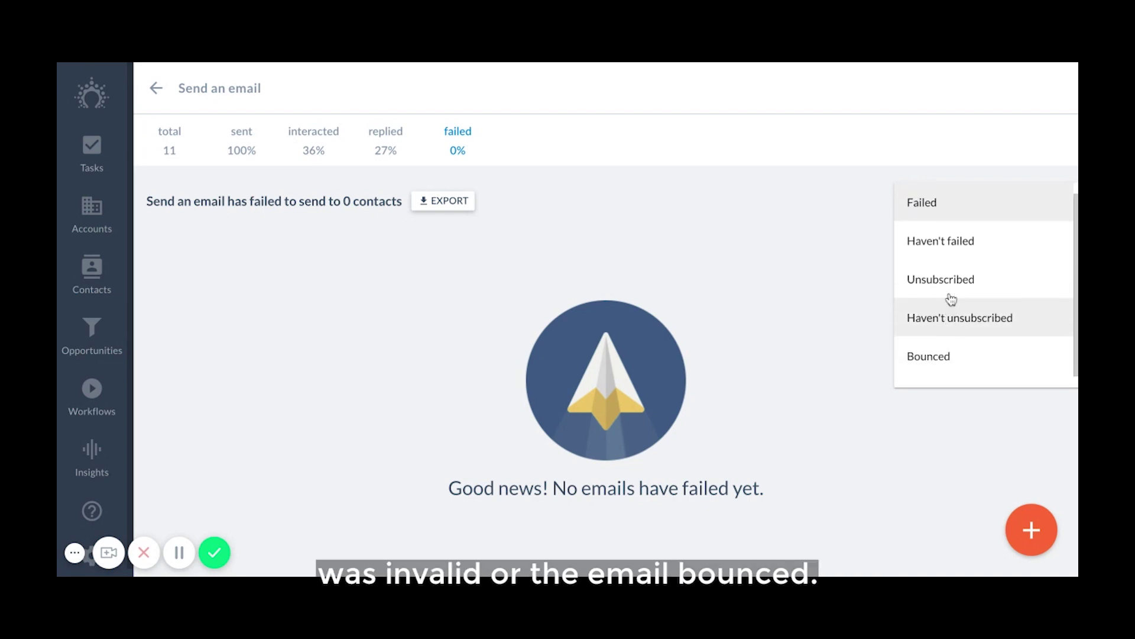
click(871, 211)
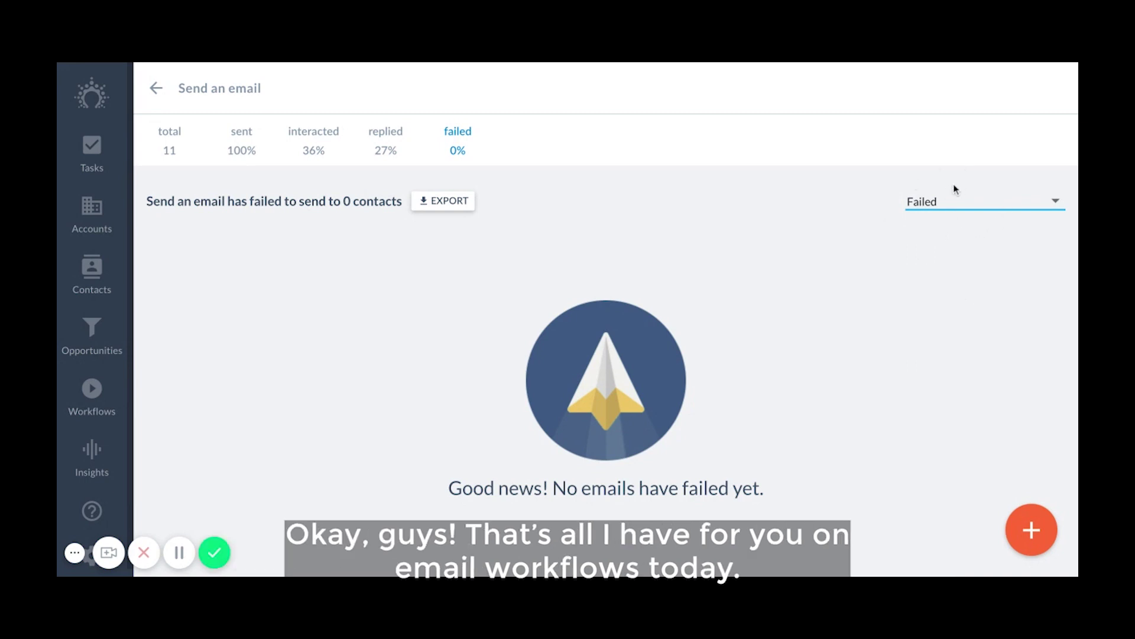
Go back from the email step's contact list to the workflow page.
click(884, 188)
click(156, 88)
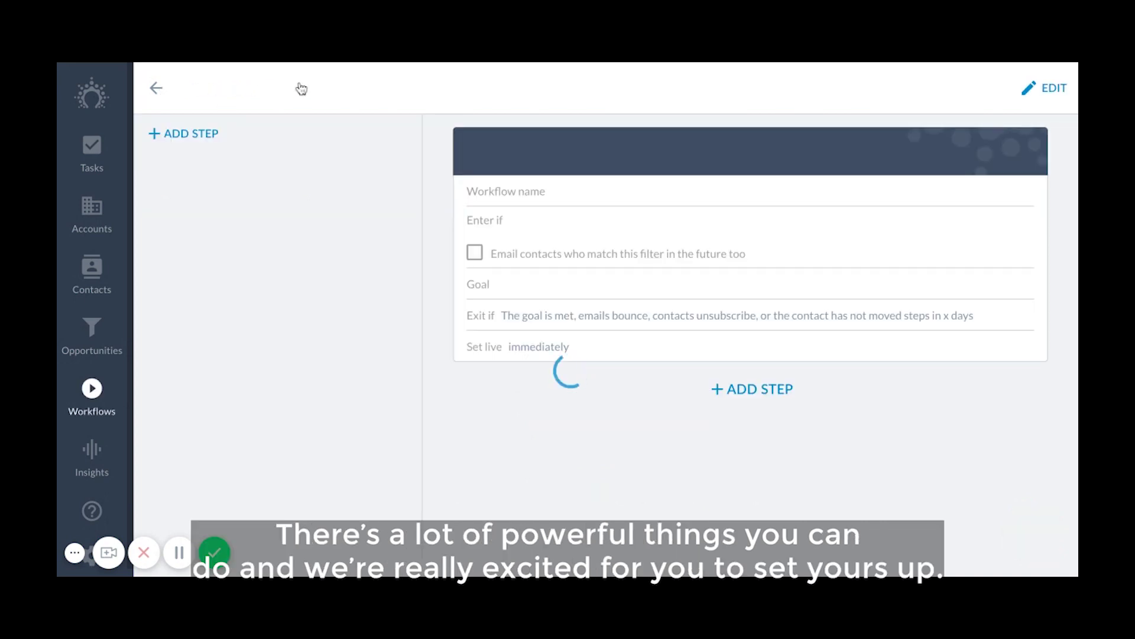